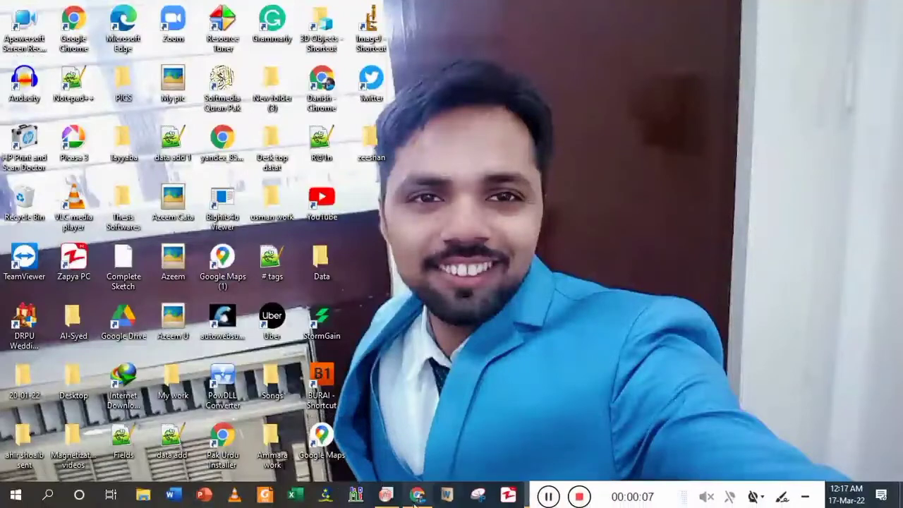
- Switch to OriginPro, plot all the data of the 1.UXD worksheet as a line graph, and maximize the graph
click(388, 491)
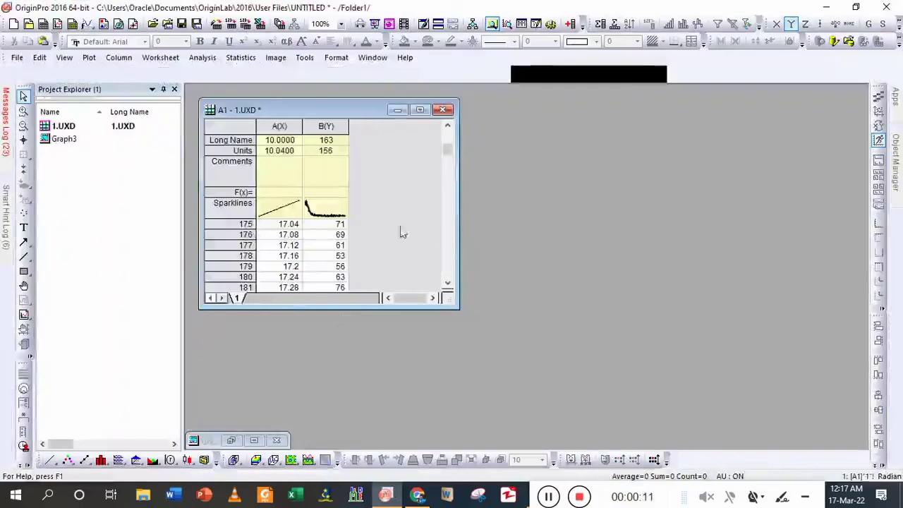
key(ctrl+a)
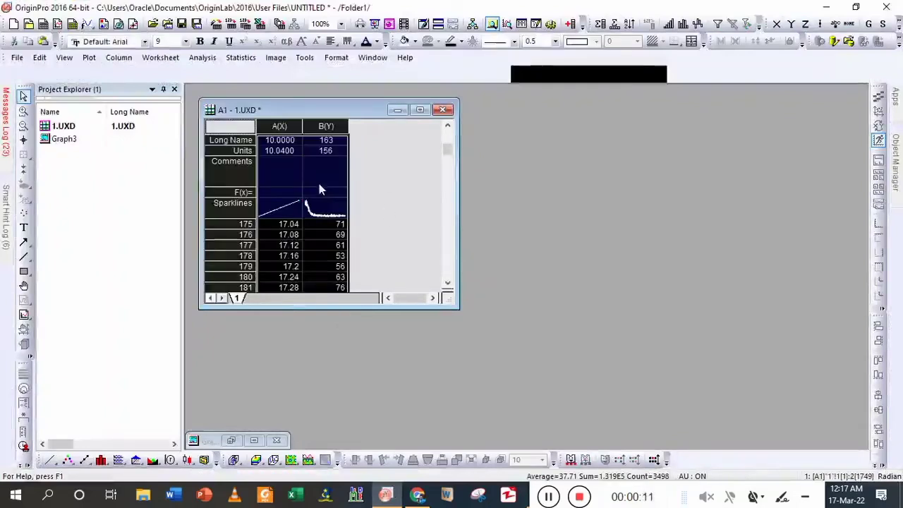
click(52, 459)
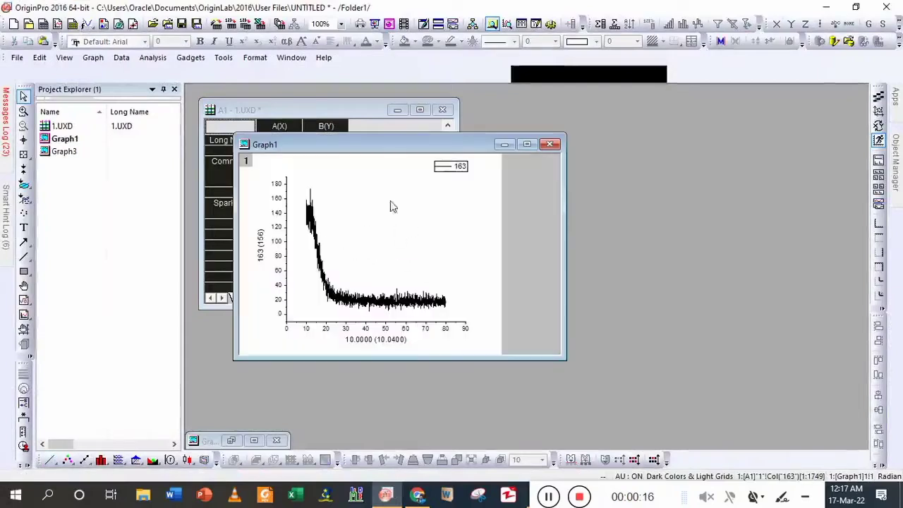
click(527, 144)
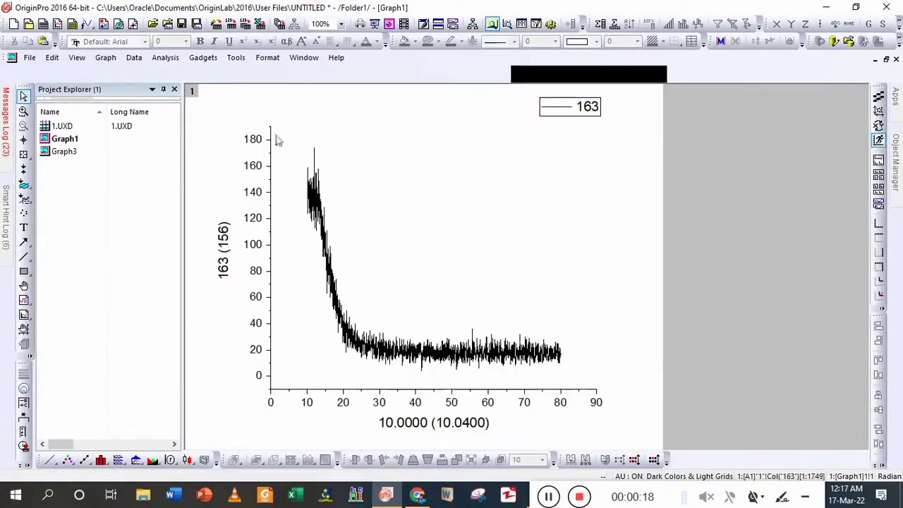
- Smooth the plotted curve with the Adjacent-Averaging method and 30 points of window, with Auto Preview enabled
click(165, 57)
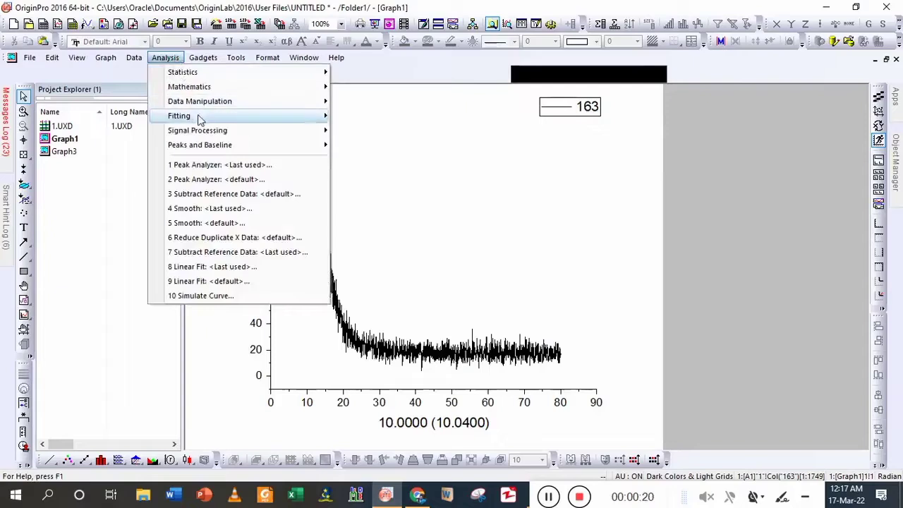
mouse_move(286, 133)
mouse_move(402, 139)
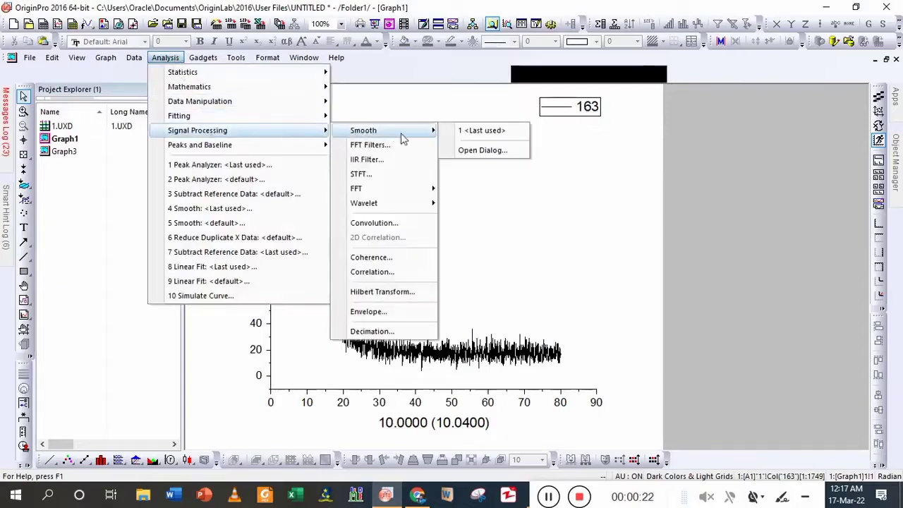
click(469, 162)
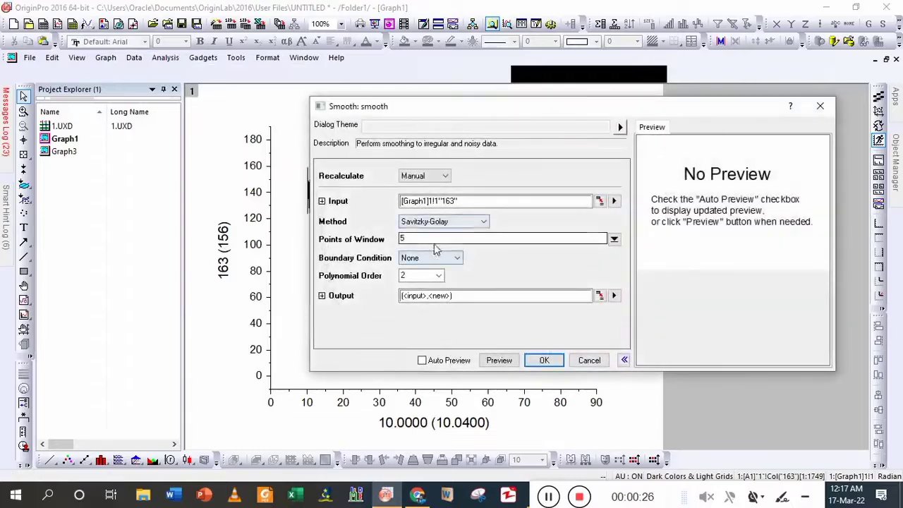
click(430, 222)
click(428, 233)
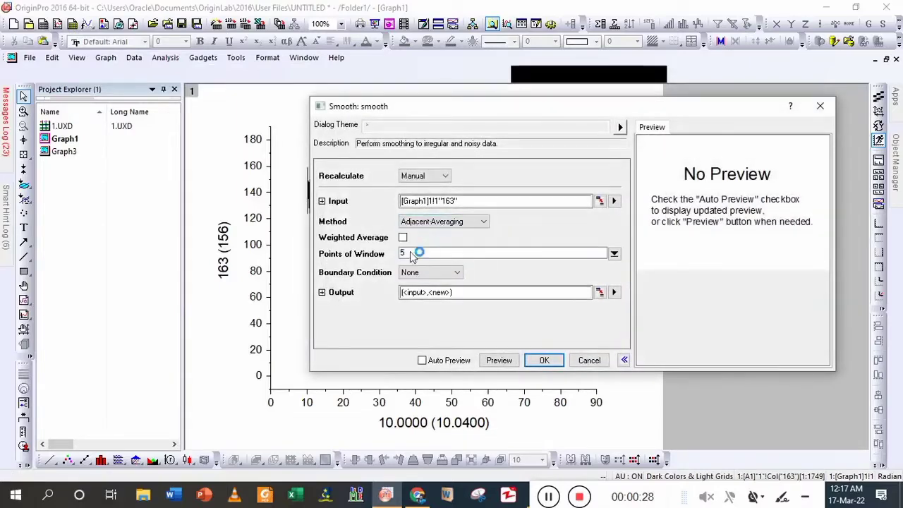
double_click(413, 254)
text(3)
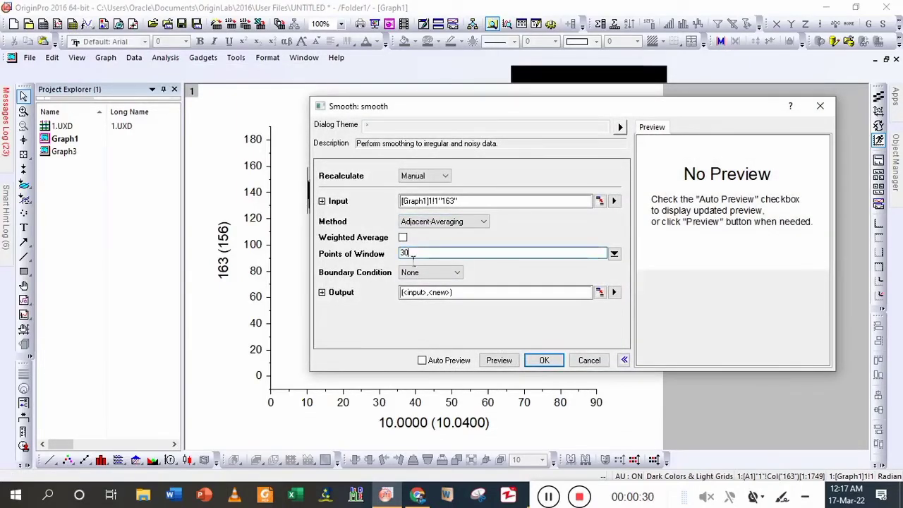
text(0)
click(442, 360)
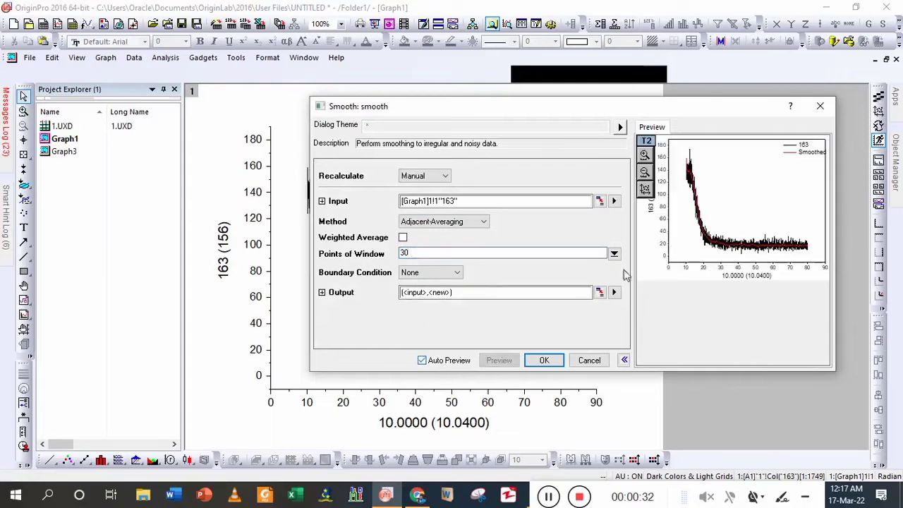
click(549, 361)
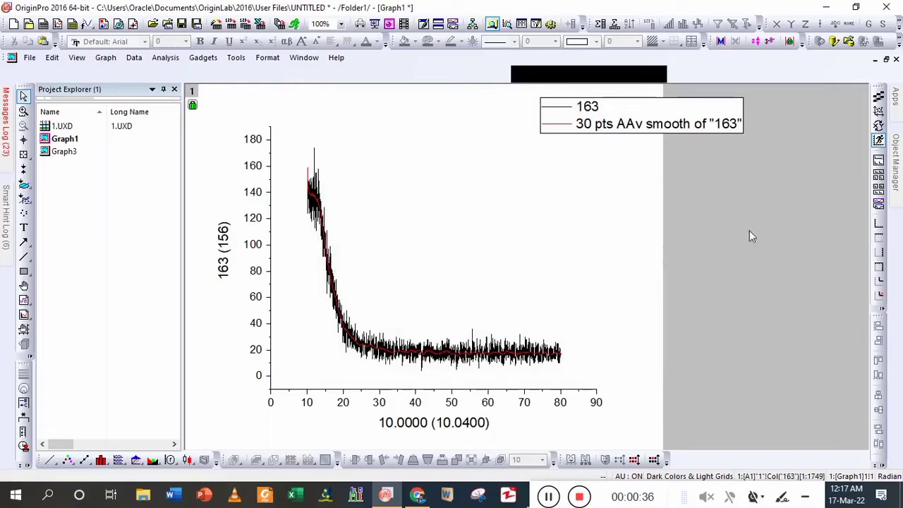
- Copy the A(X) and smoothed C(Y) columns of the 1.UXD worksheet into a new workbook, starting at row 1
click(885, 58)
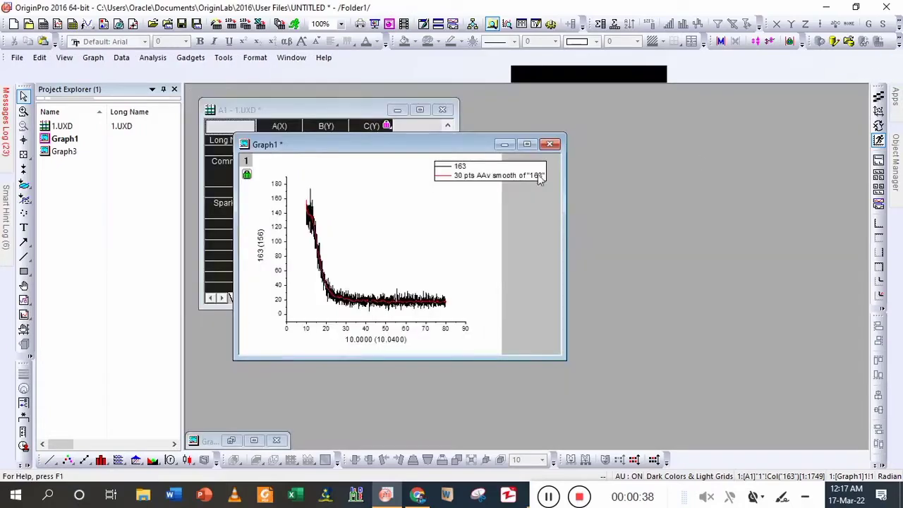
click(385, 129)
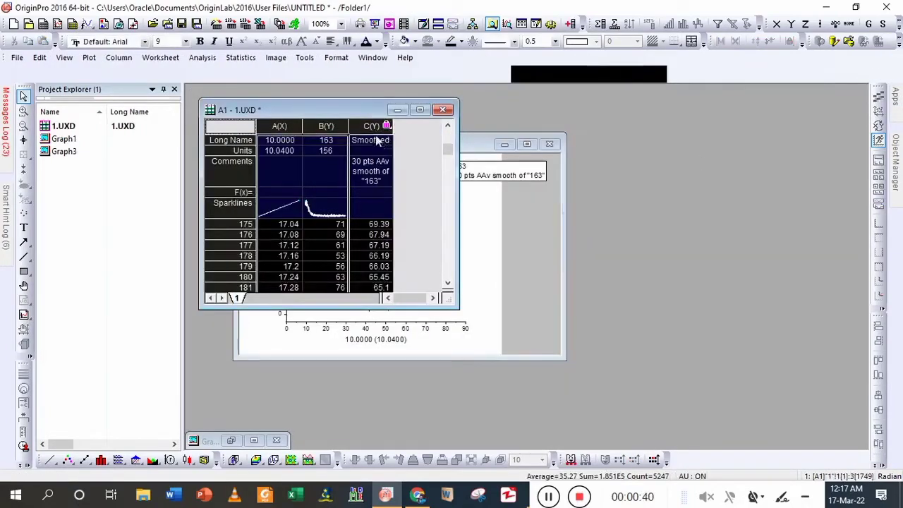
ctrl+click(297, 133)
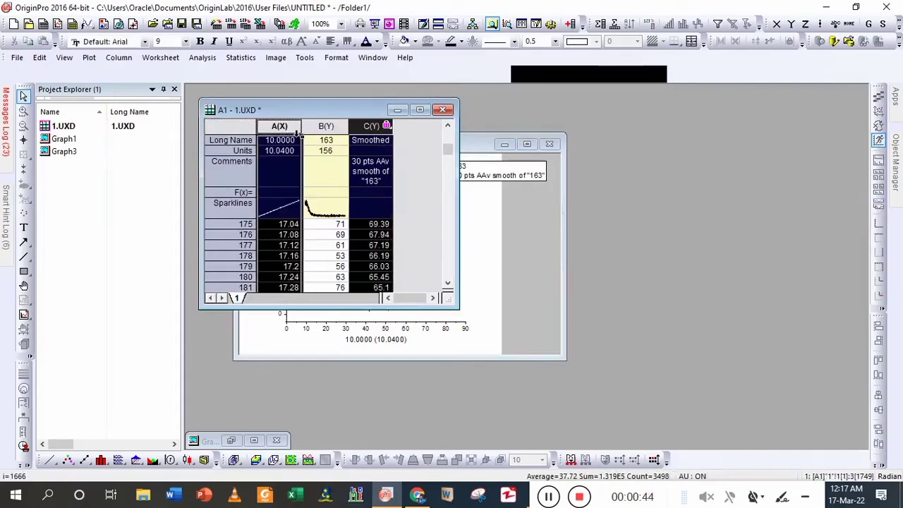
key(ctrl+n)
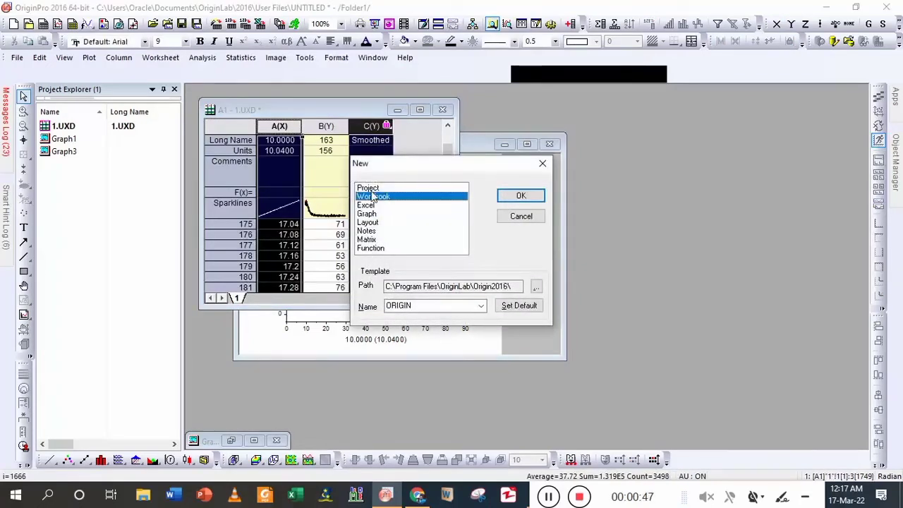
double_click(374, 196)
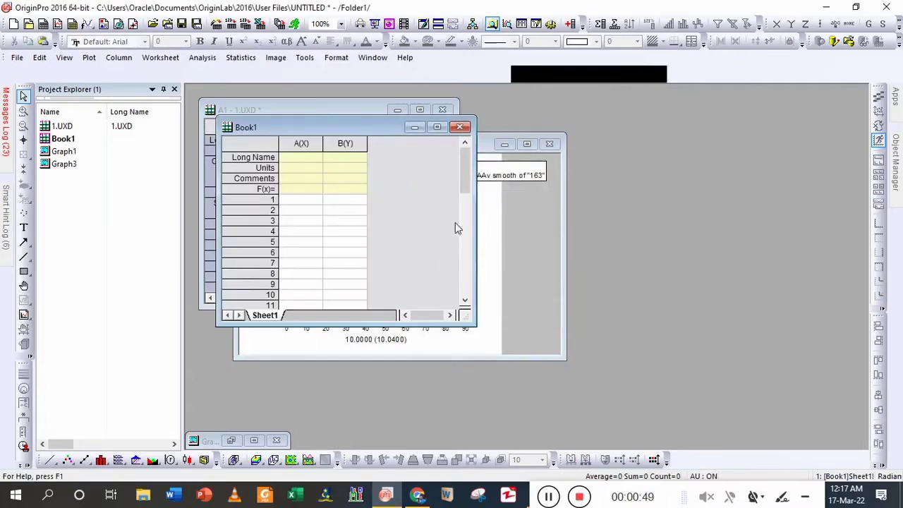
click(312, 202)
key(ctrl+v)
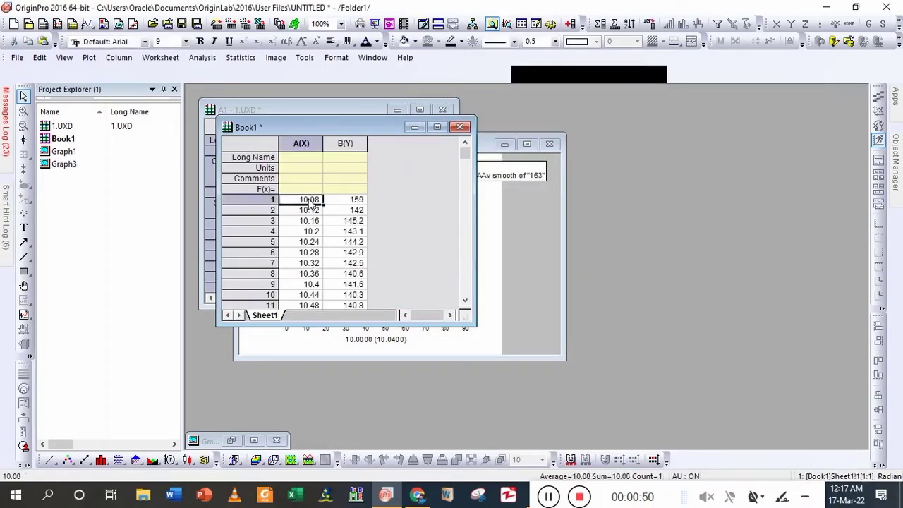
- Delete the graph with the raw and smoothed curves and move the new workbook clear of the 1.UXD worksheet
click(511, 198)
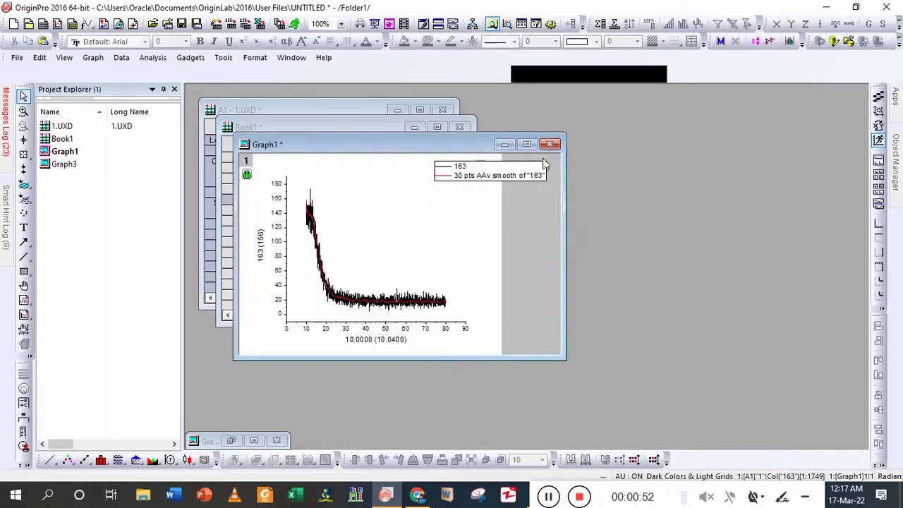
click(551, 144)
click(385, 272)
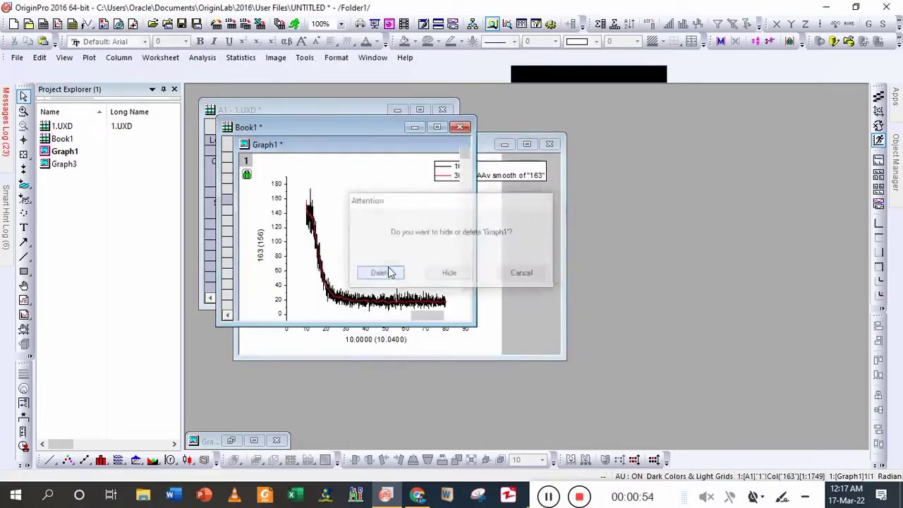
drag(370, 129, 505, 213)
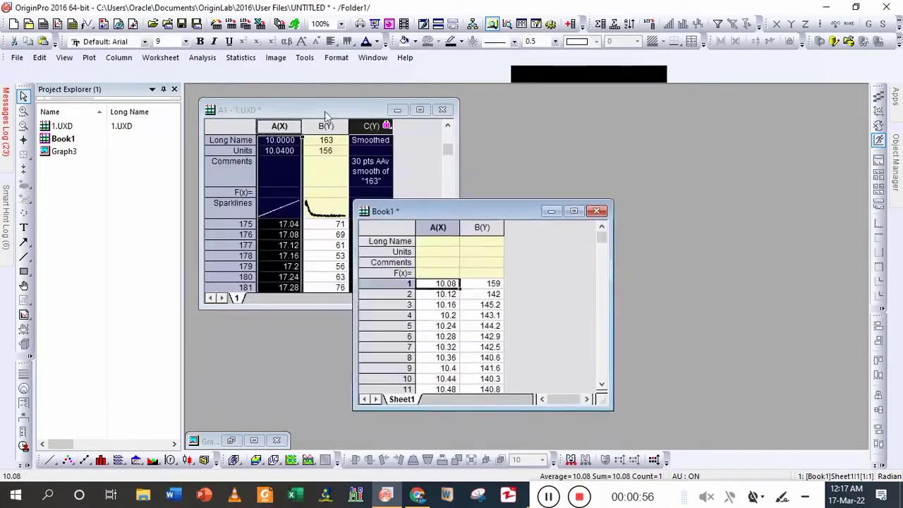
- Delete rows 1 to 248 of both columns in Book1 so that the A(X) data starts at 20
click(472, 284)
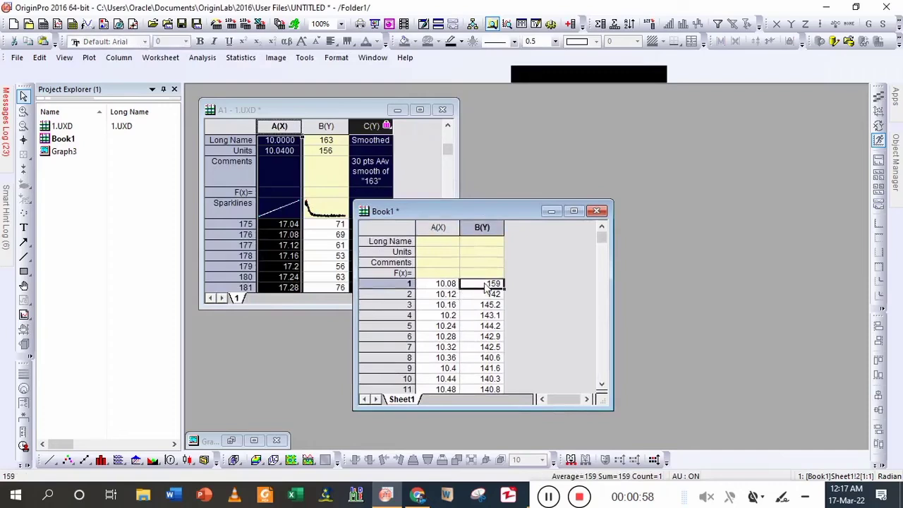
key(shift+Page_Down)
key(shift+Page_Down)
key(shift+Page_Down)
key(shift+Page_Down)
key(shift+Page_Down)
key(shift+Page_Down)
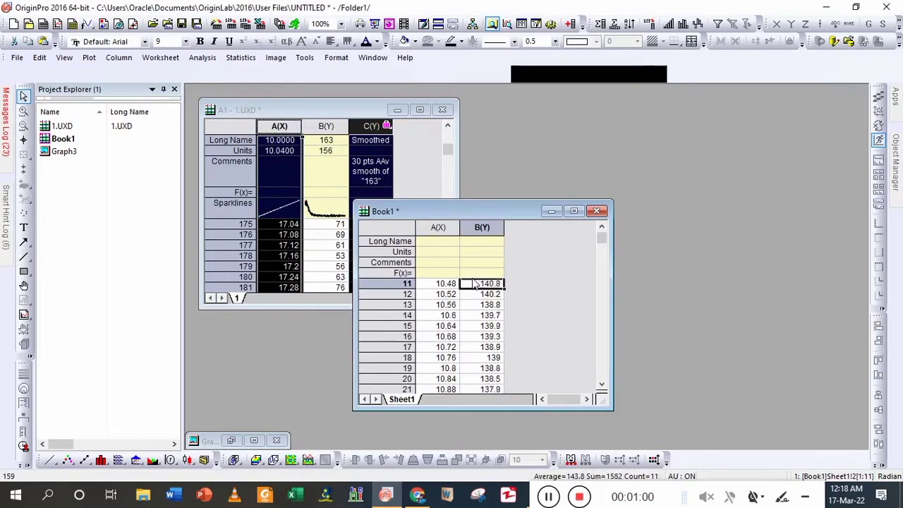
key(shift+Page_Down)
key(shift+Page_Down)
key(shift+Page_Down)
key(shift+Page_Down)
key(shift+Page_Down)
key(shift+Page_Down)
key(shift+Page_Down)
key(shift+Page_Down)
key(shift+Page_Down)
key(shift+Page_Down)
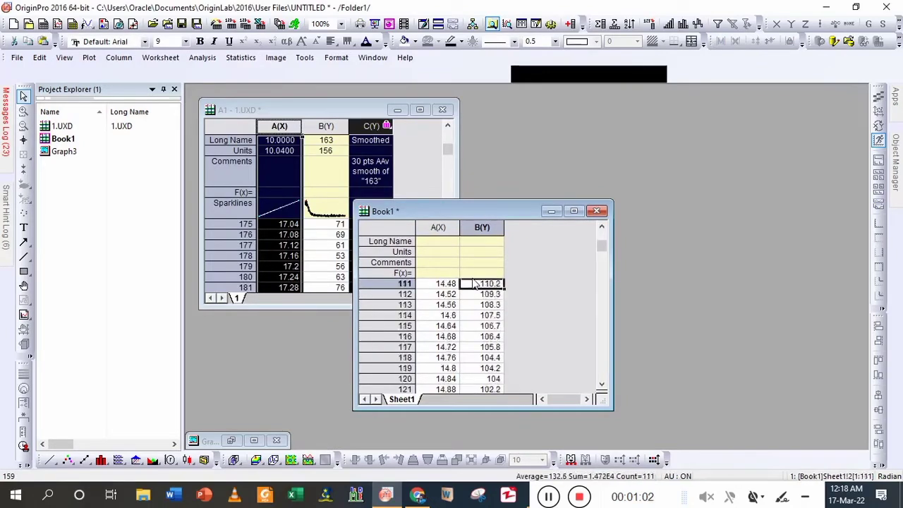
key(shift+Page_Down)
key(shift+Page_Down)
key(shift+Page_Down)
key(shift+Page_Down)
key(shift+Page_Down)
key(shift+Page_Down)
key(shift+Page_Down)
key(shift+Page_Down)
key(shift+Page_Down)
key(shift+Page_Down)
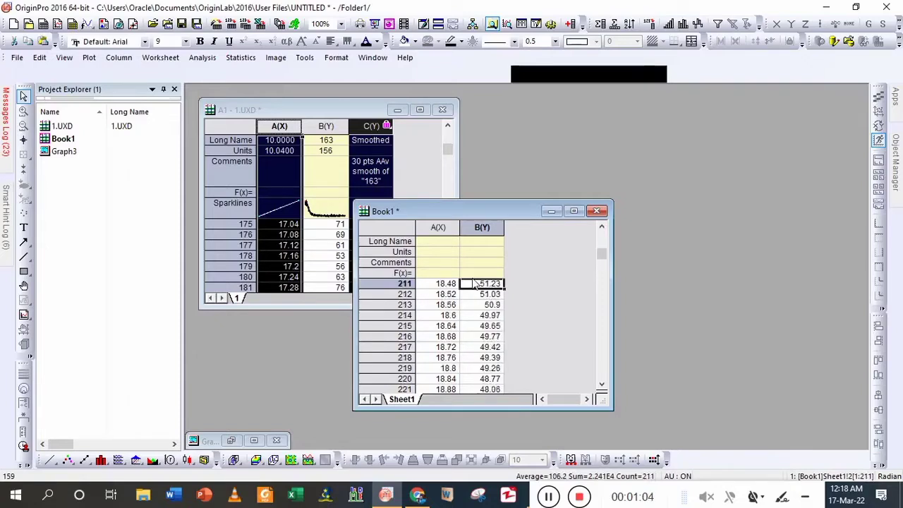
key(shift+Page_Up)
key(shift+Page_Up)
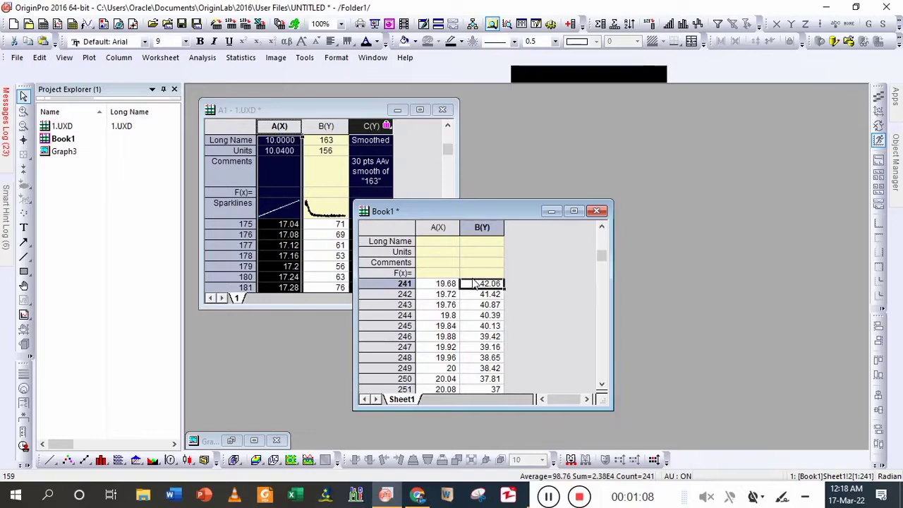
key(shift+Page_Down)
key(shift+Up)
key(shift+Up)
key(shift+Up)
key(shift+Up)
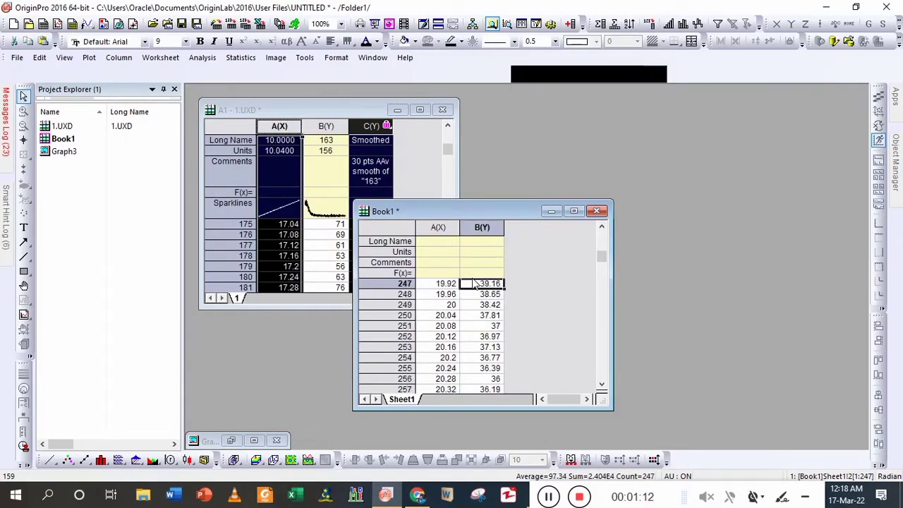
shift+click(446, 294)
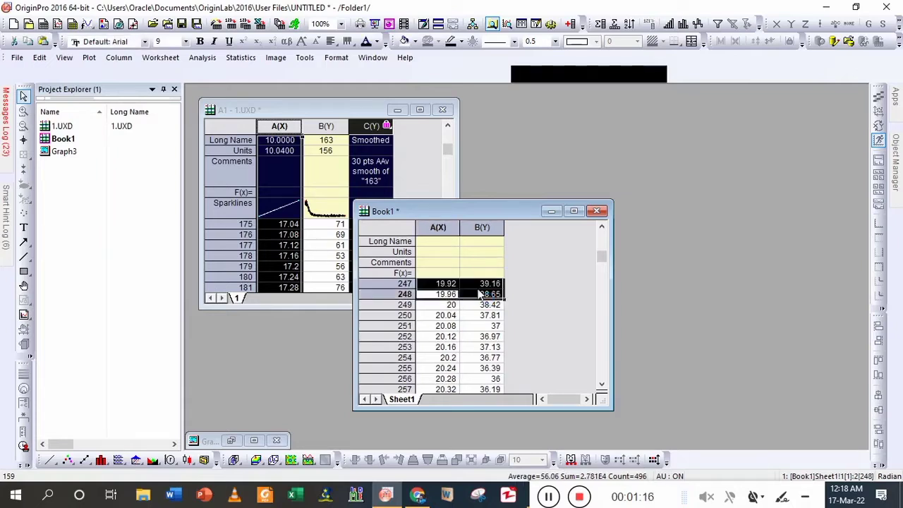
right_click(480, 294)
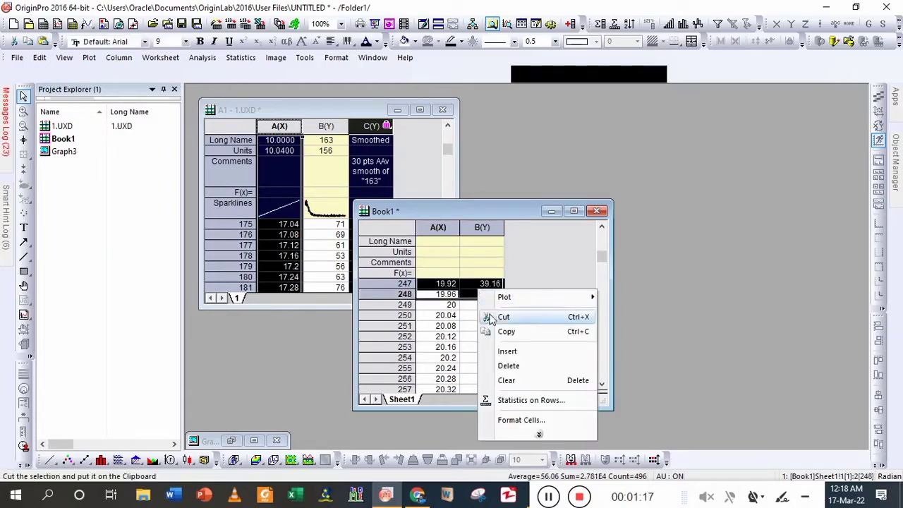
click(514, 366)
scroll(522, 357, up, 3)
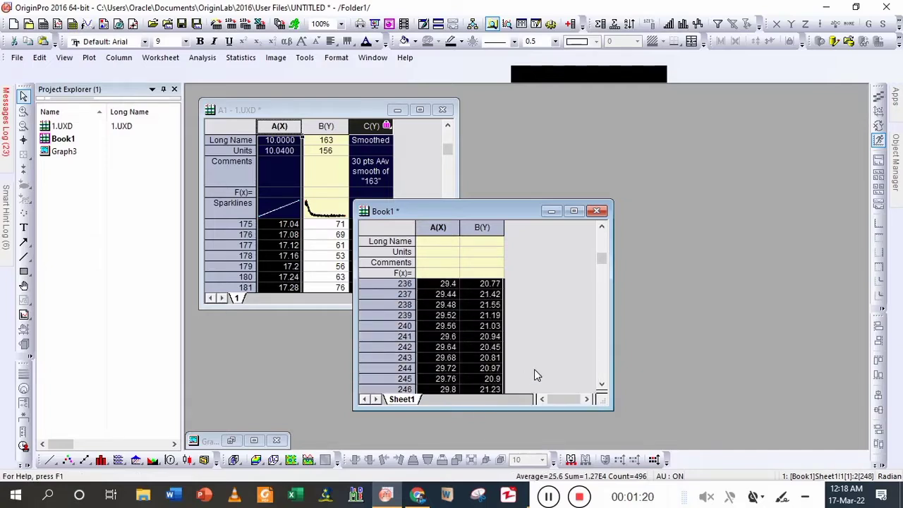
scroll(534, 368, up, 12)
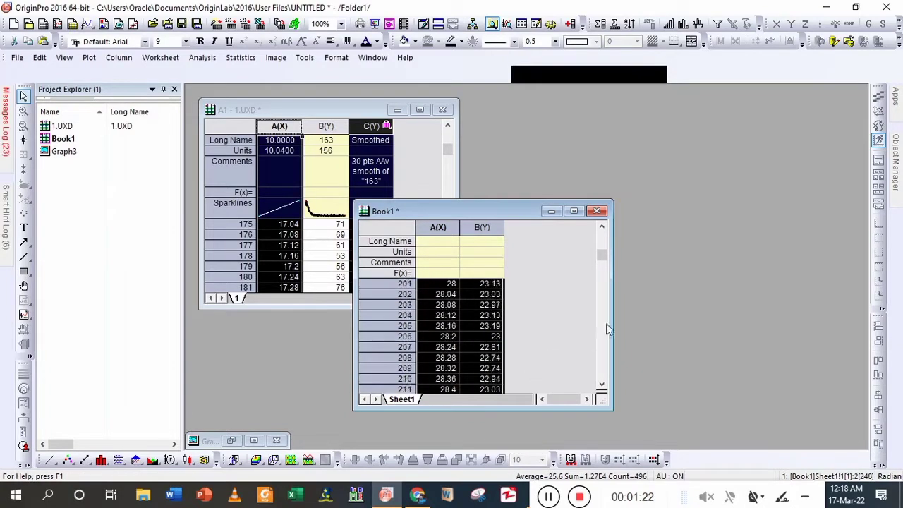
drag(603, 256, 601, 219)
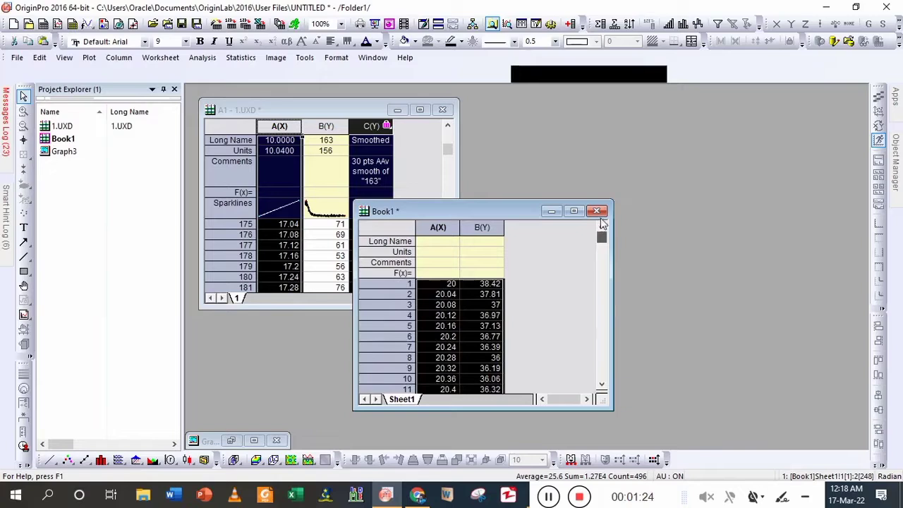
- Plot both trimmed columns of Book1 as a line graph and maximize the graph
click(451, 294)
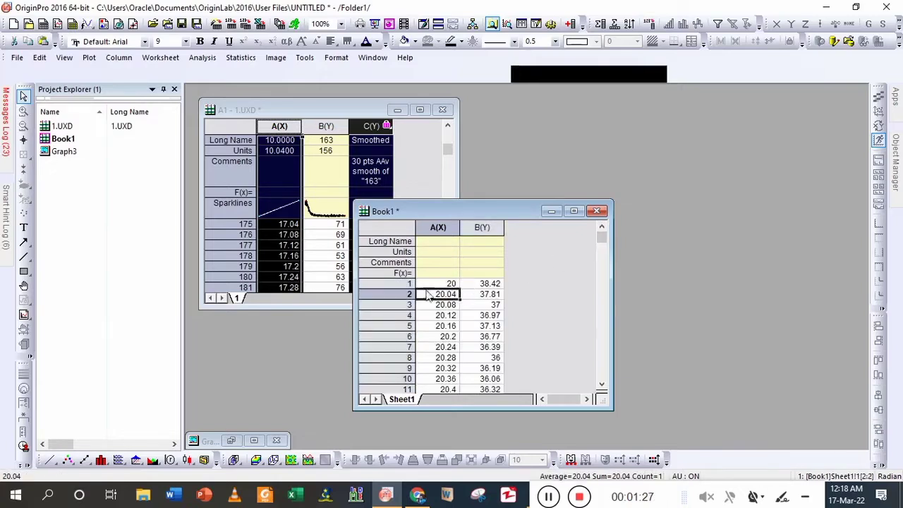
key(ctrl+a)
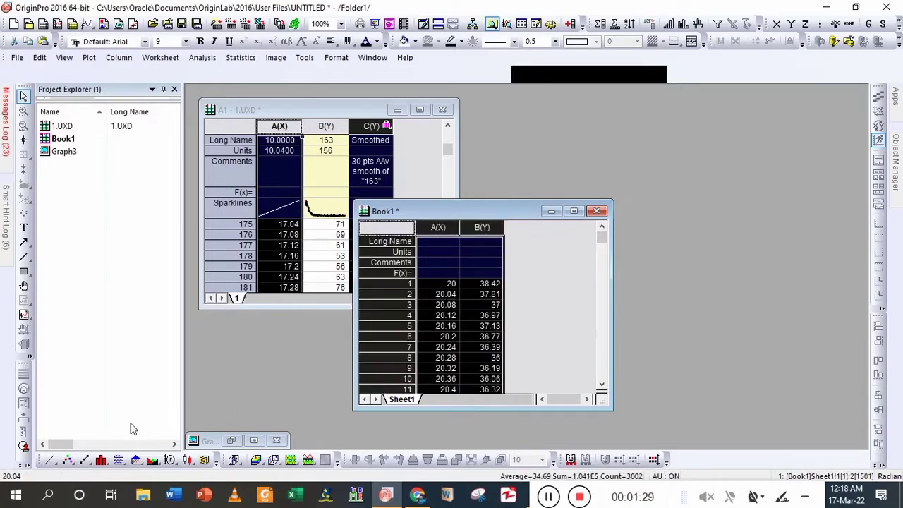
click(49, 459)
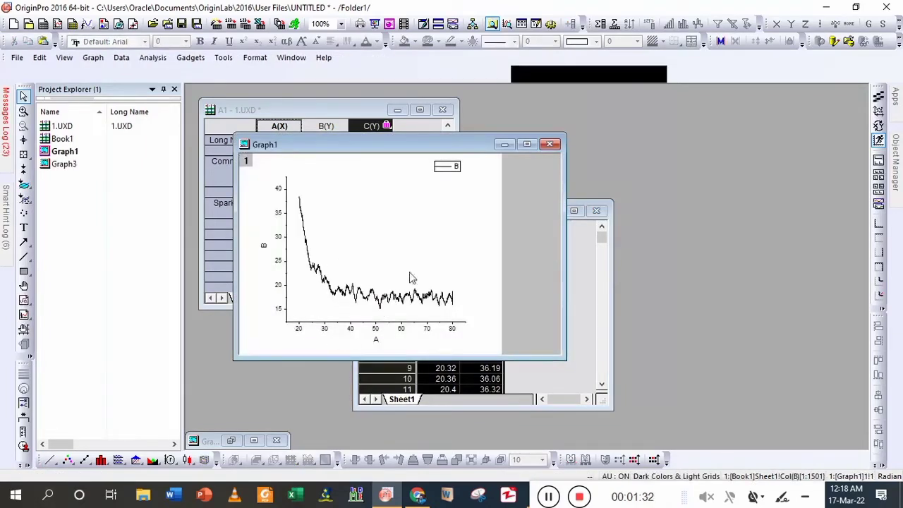
click(529, 146)
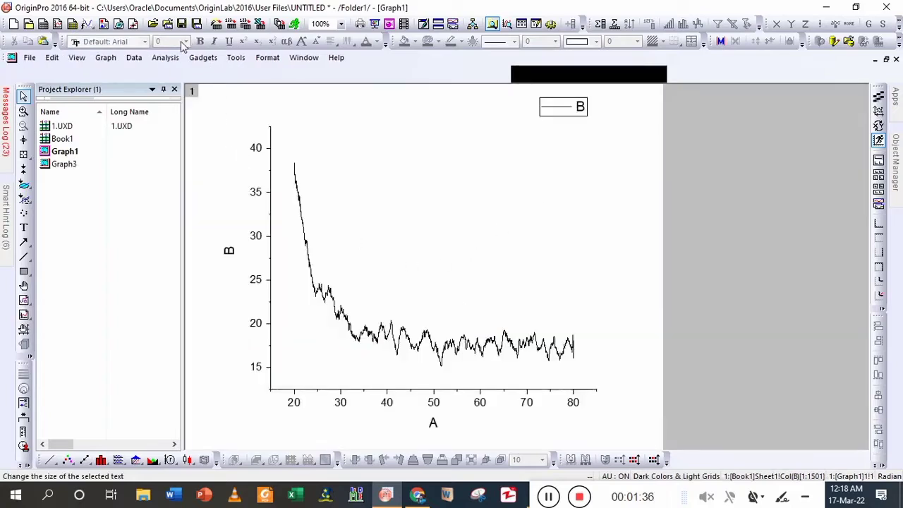
- Smooth curve B in the graph with the Adjacent-Averaging method, using 20 points of window and auto preview enabled
click(165, 57)
mouse_move(298, 134)
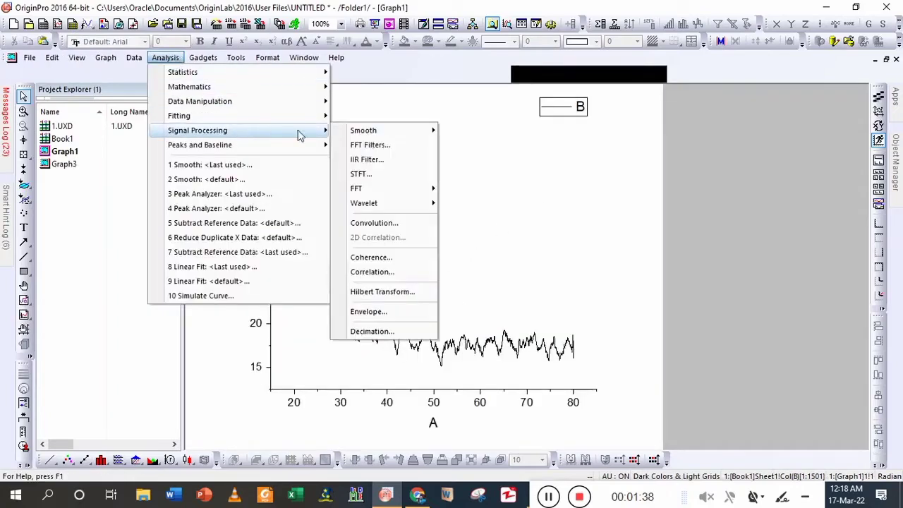
mouse_move(433, 134)
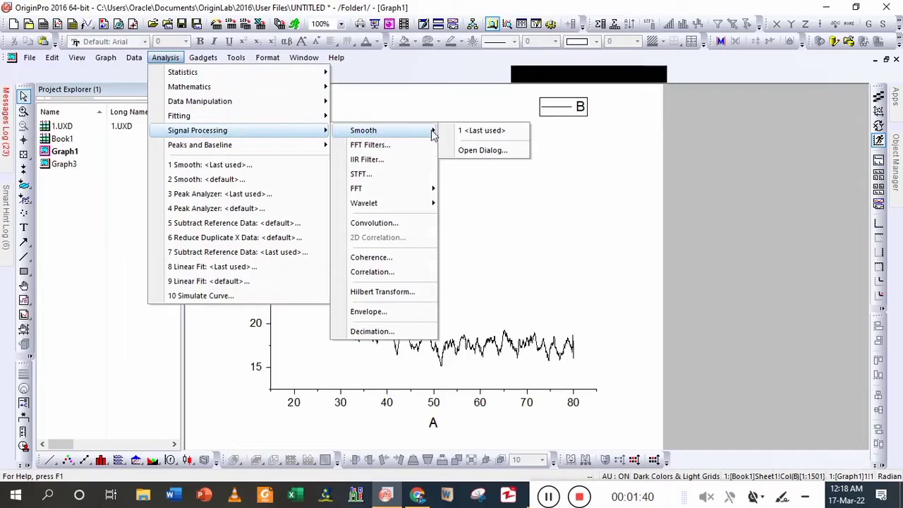
click(506, 154)
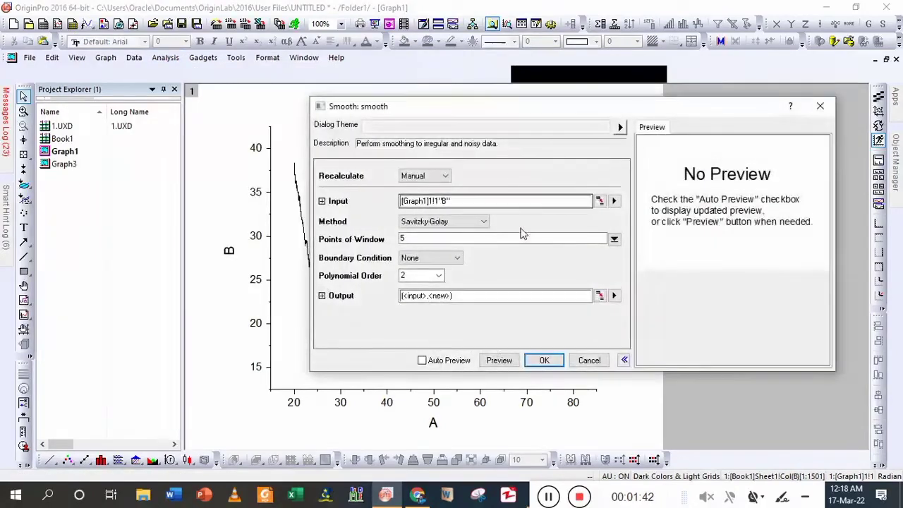
click(441, 222)
click(429, 233)
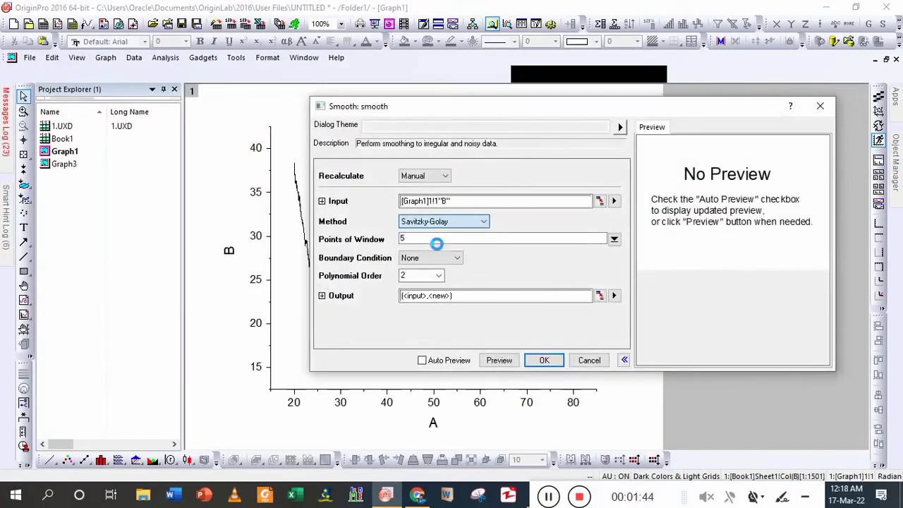
click(423, 255)
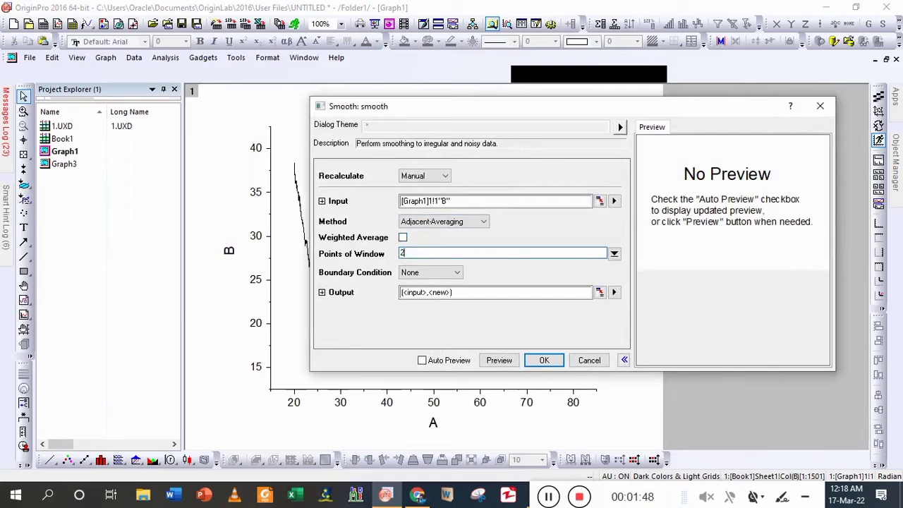
click(423, 360)
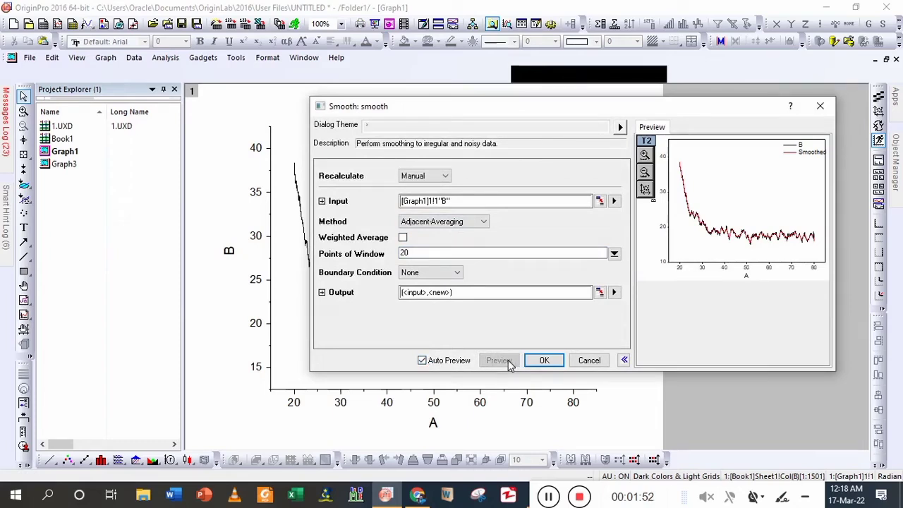
click(544, 361)
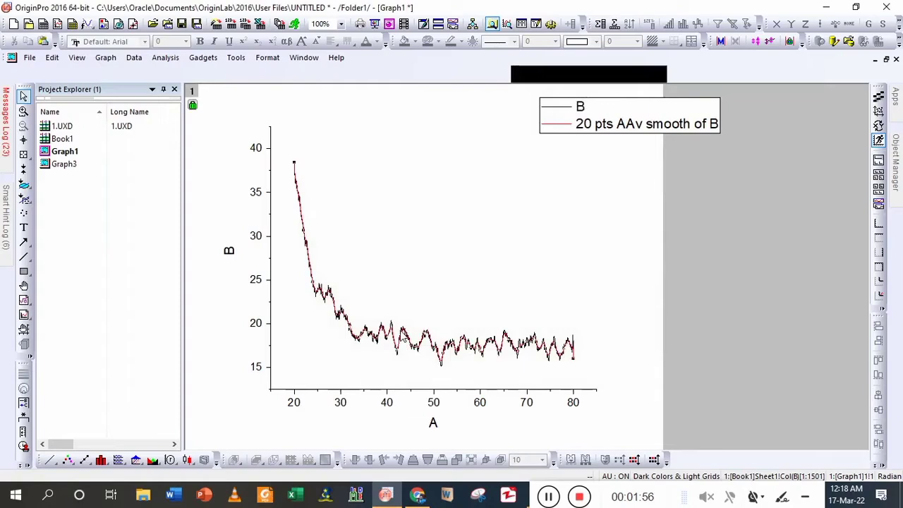
- Hide the red smoothed curve in the graph and set its line width to 2
double_click(399, 330)
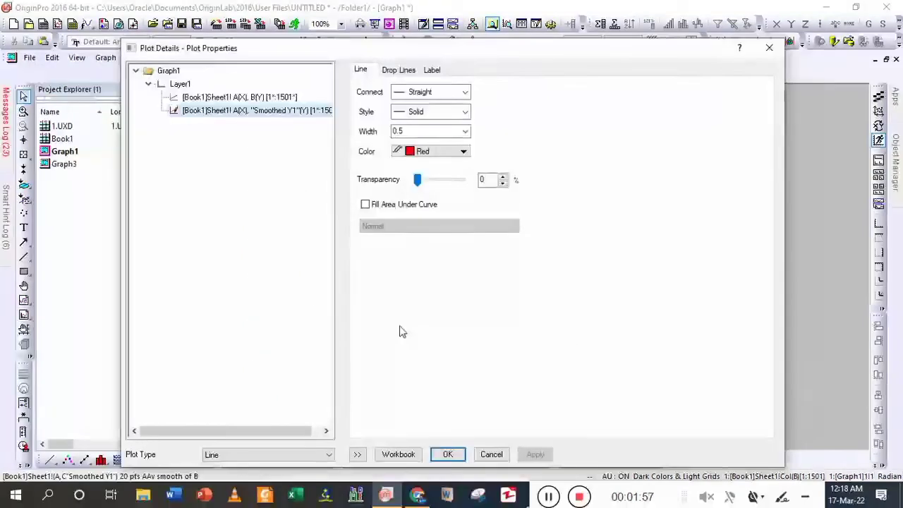
right_click(267, 99)
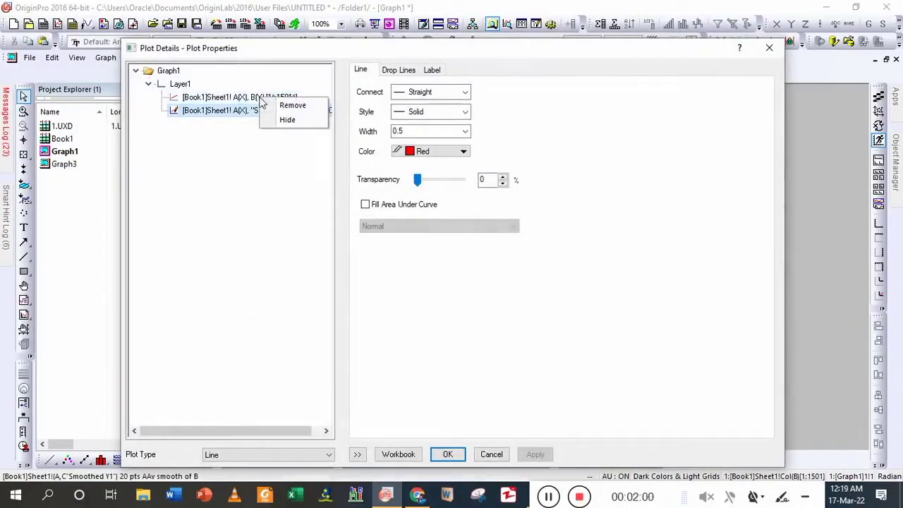
click(286, 118)
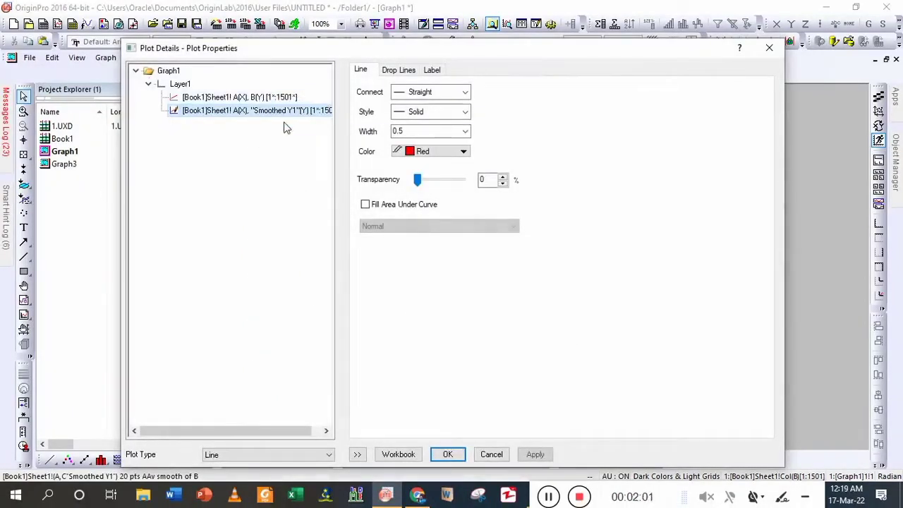
click(421, 137)
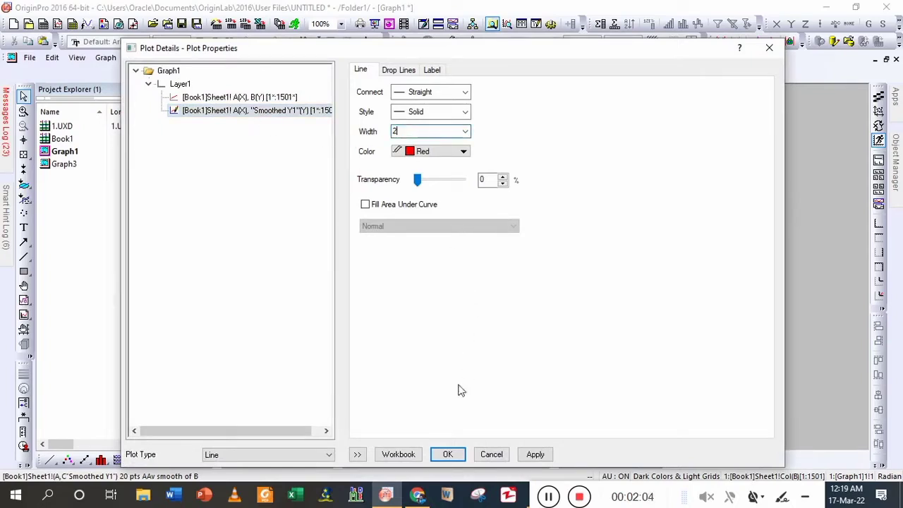
click(449, 455)
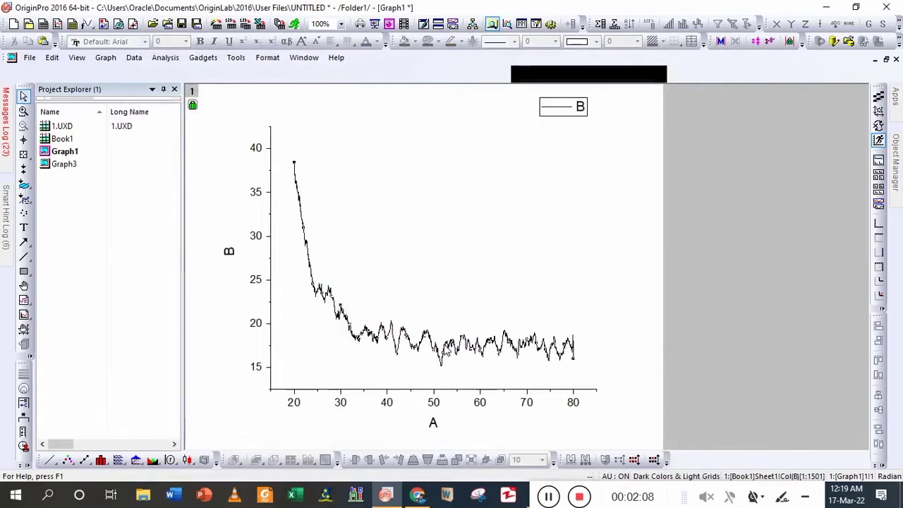
- Hide the black unsmoothed curve B in the graph through its plot properties
double_click(446, 351)
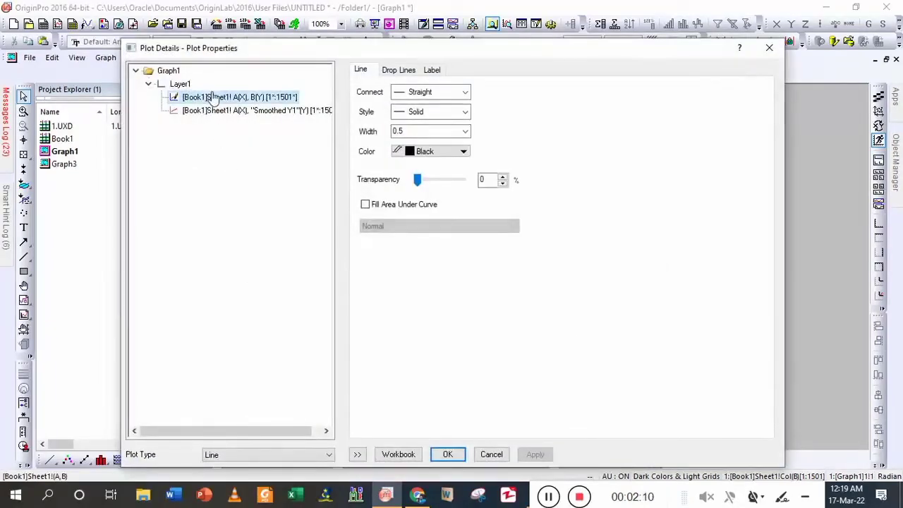
right_click(212, 101)
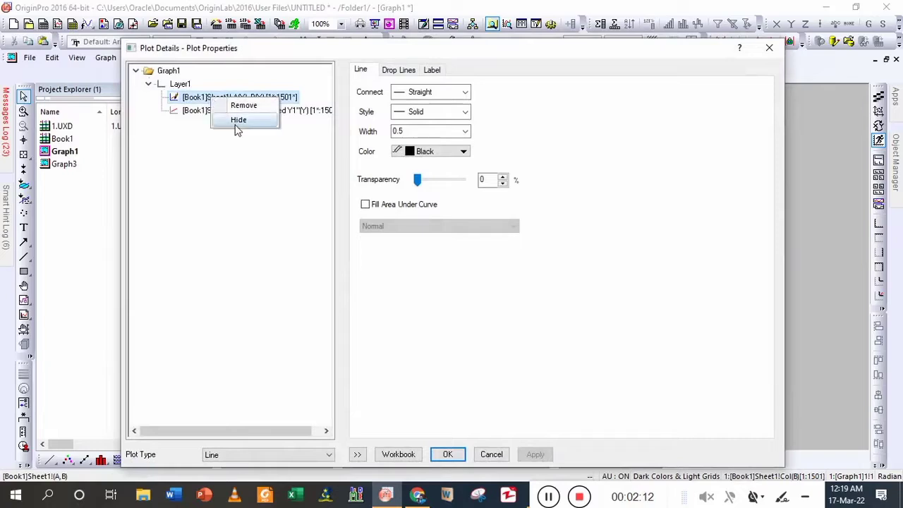
click(236, 125)
click(240, 112)
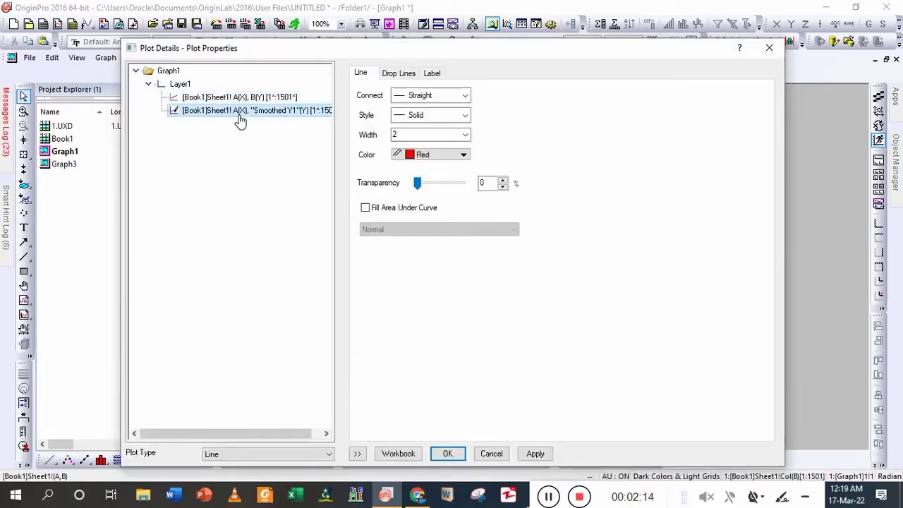
click(448, 454)
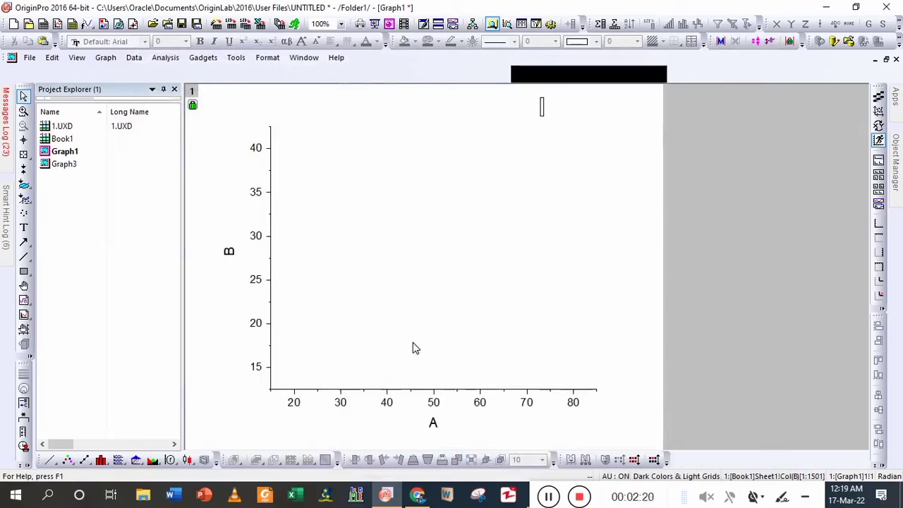
- Delete the graph and plot Book1's A(X) and smoothed C(Y) columns as a new line graph
click(897, 58)
click(380, 273)
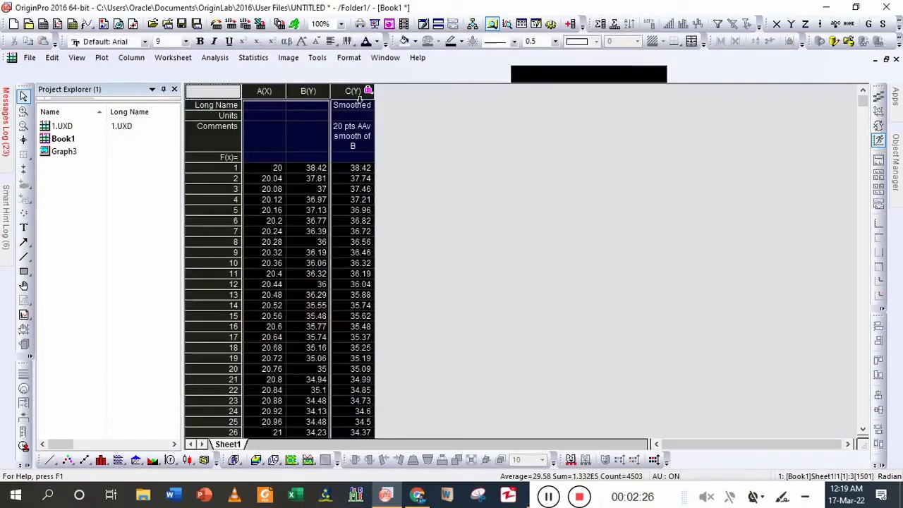
click(359, 99)
ctrl+click(284, 103)
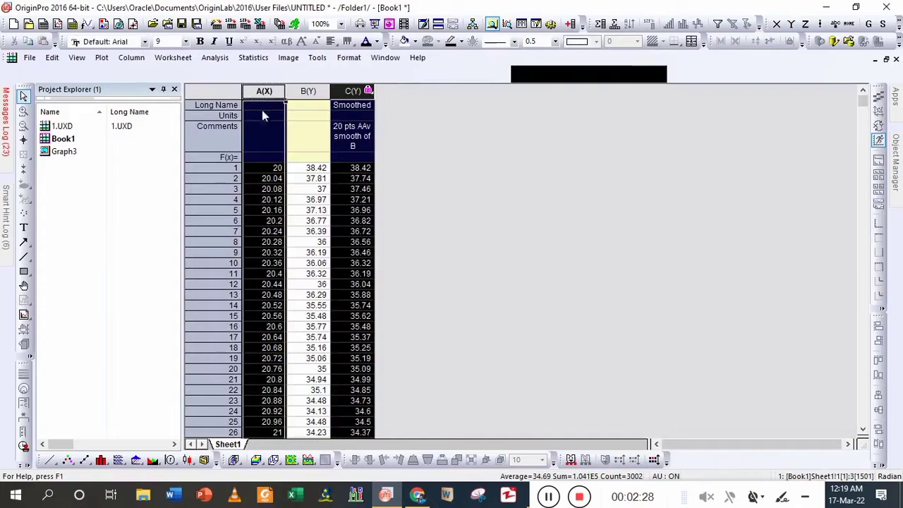
click(48, 460)
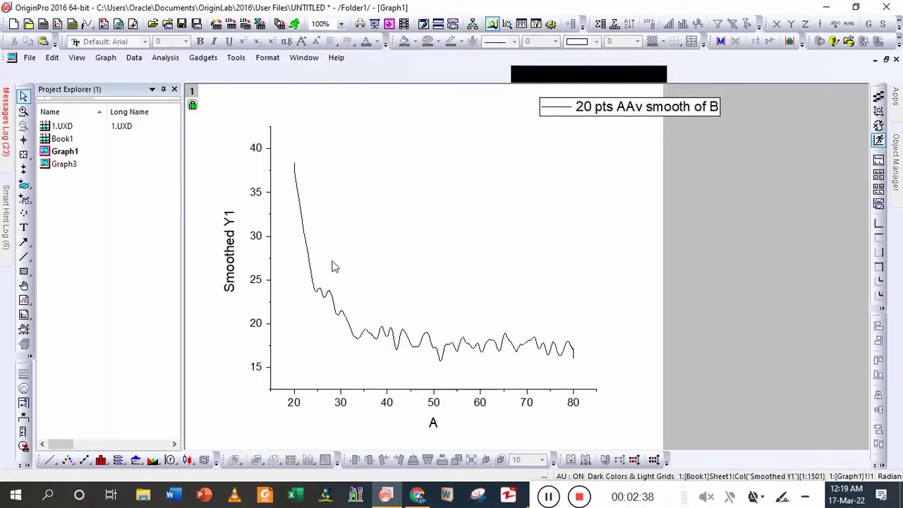
- Start the Peak Analyzer on the smoothed curve with the Subtract Baseline goal and proceed to the baseline mode settings
click(162, 59)
mouse_move(208, 146)
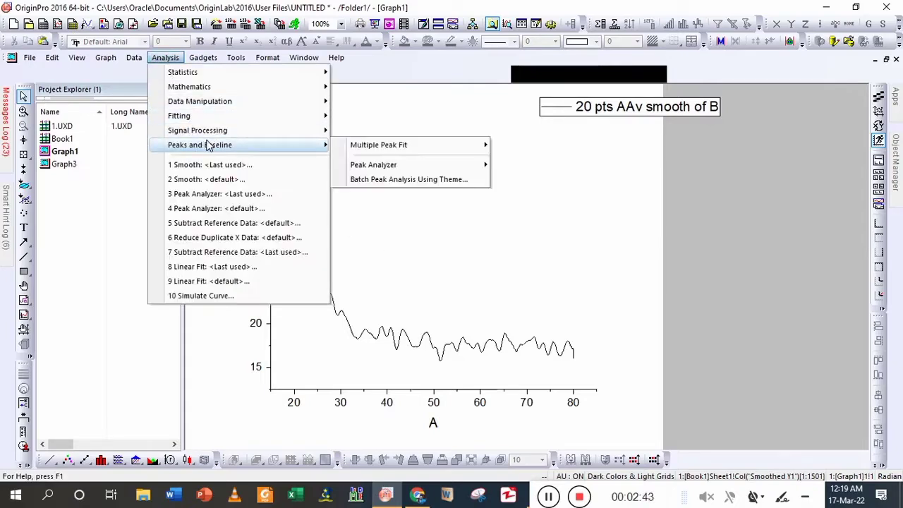
mouse_move(481, 167)
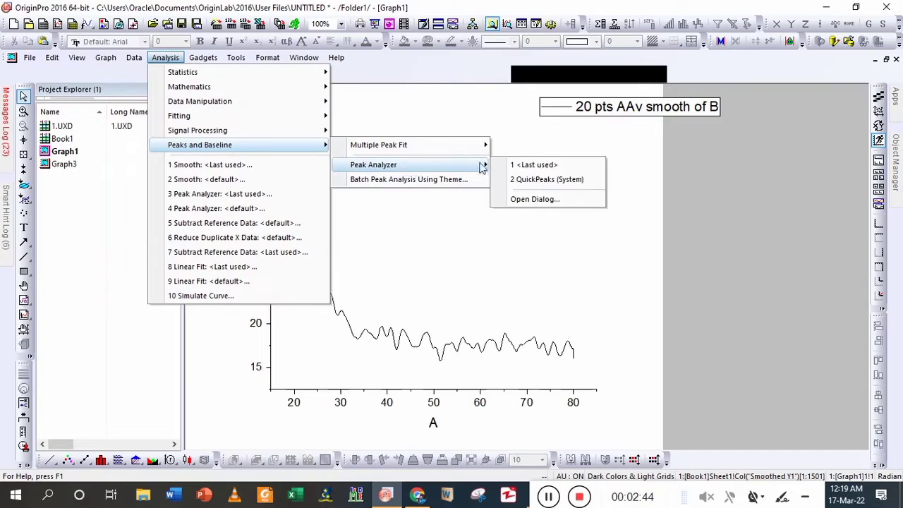
click(536, 201)
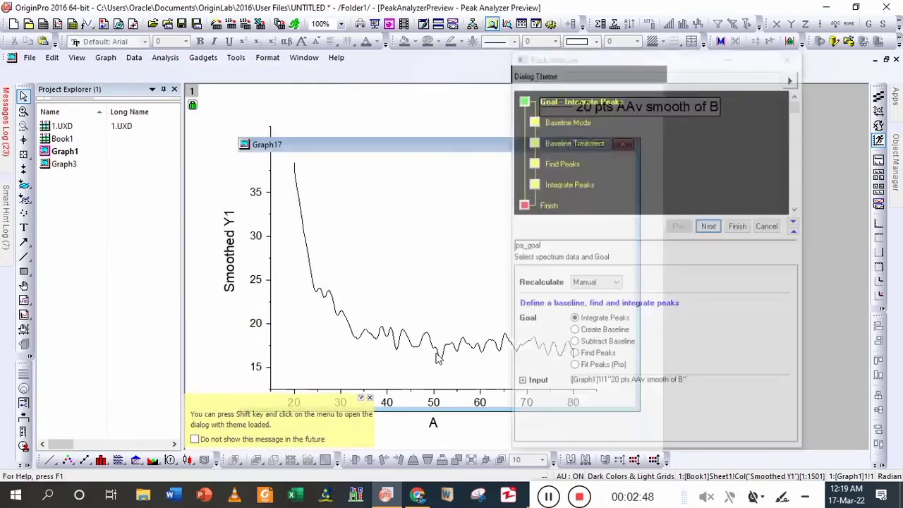
click(605, 345)
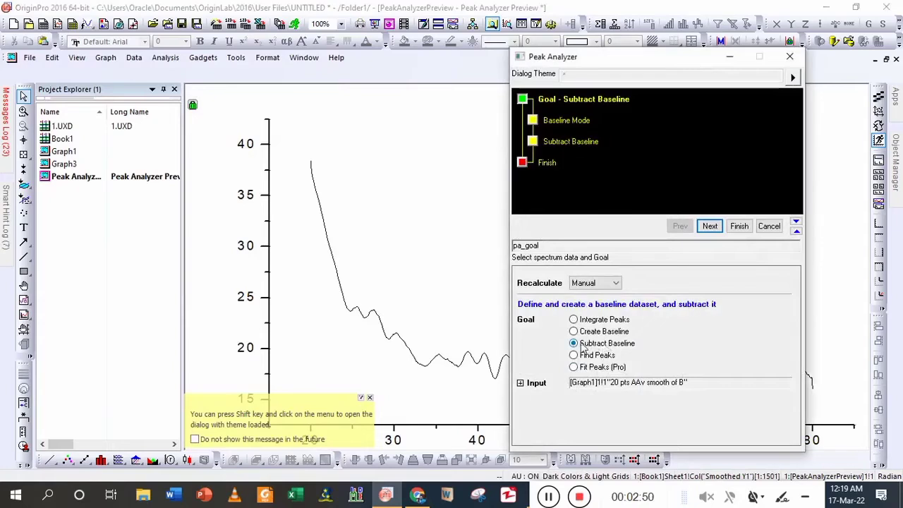
click(709, 226)
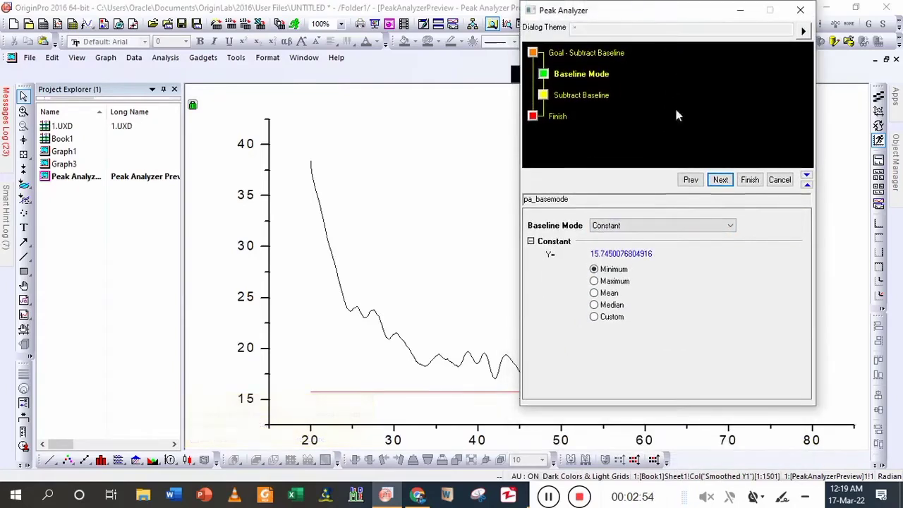
- Set the baseline mode to User Defined, disable auto find, and find 10 baseline anchor points
click(623, 227)
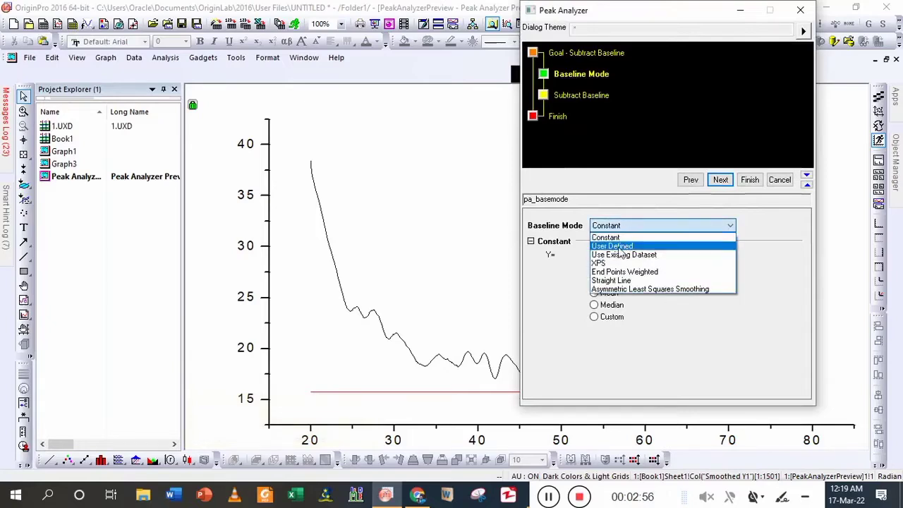
click(618, 246)
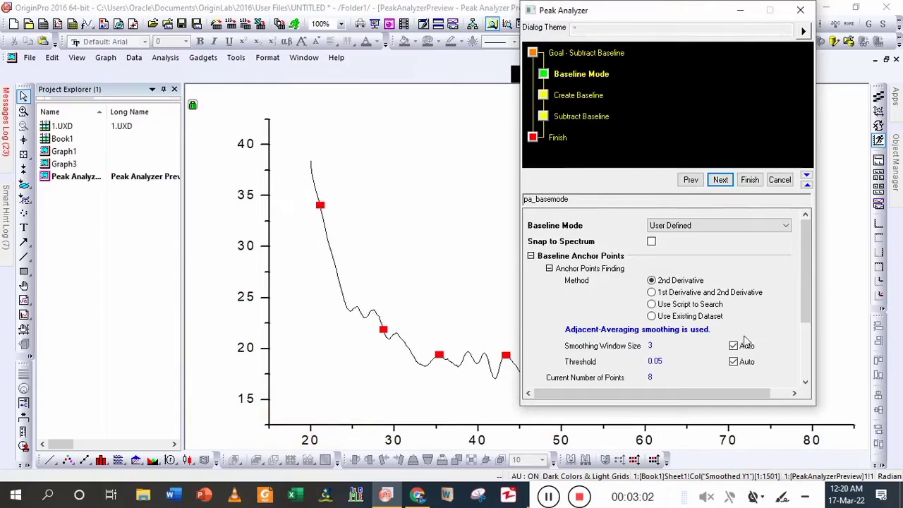
scroll(800, 289, down, 3)
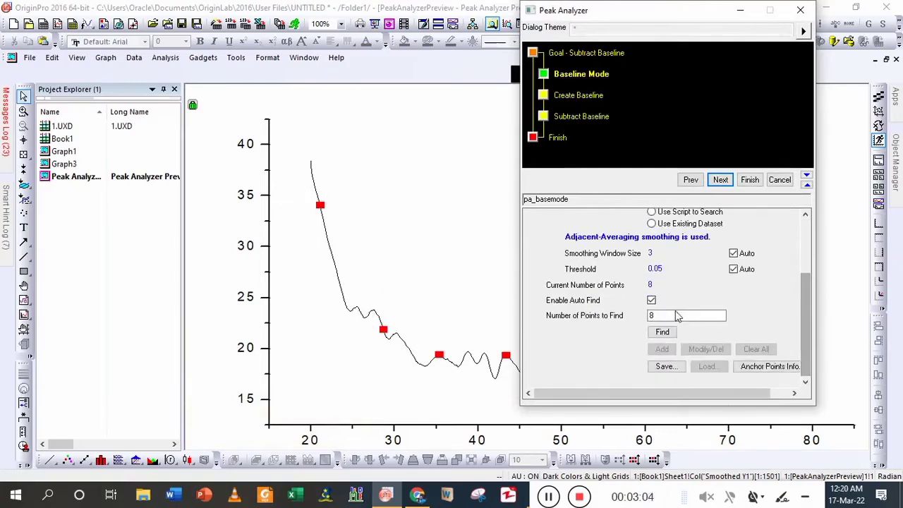
click(651, 301)
click(650, 316)
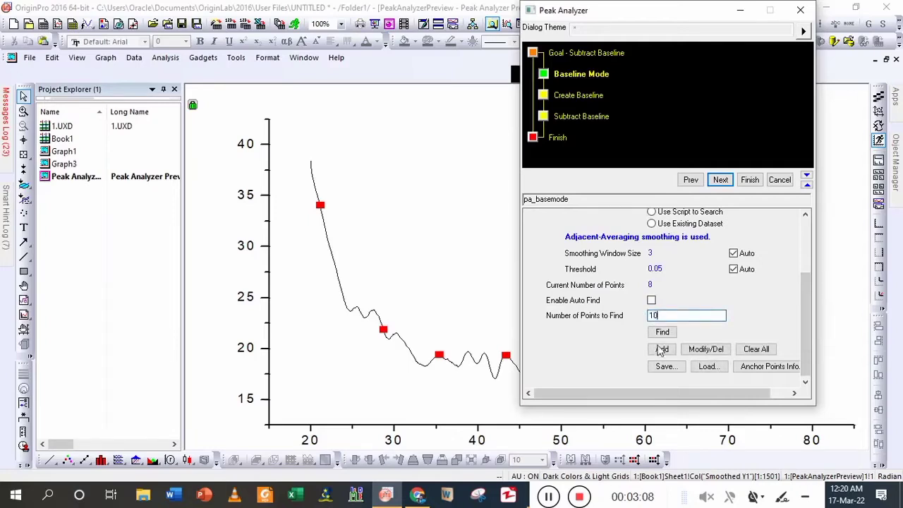
text(10)
click(662, 332)
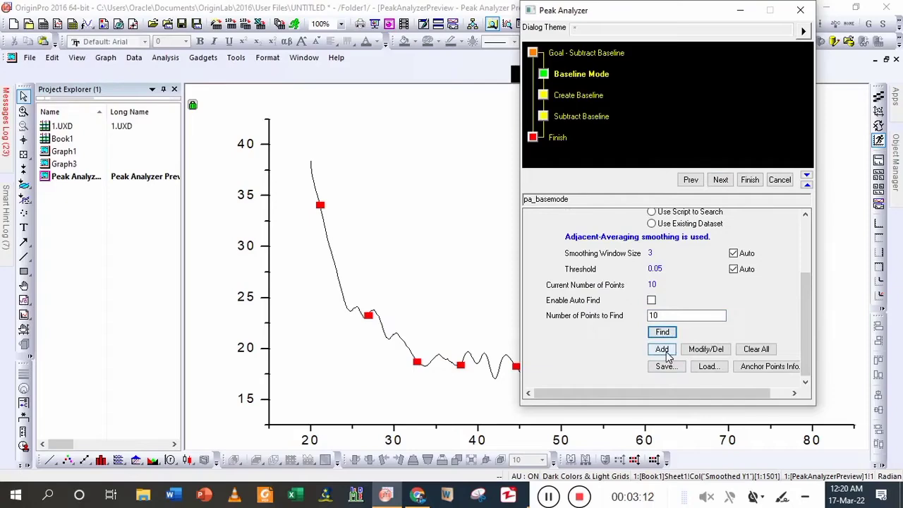
- Add 18 baseline anchor points by hand on the curve, mostly in the valleys from about x = 25 to x = 77
click(661, 349)
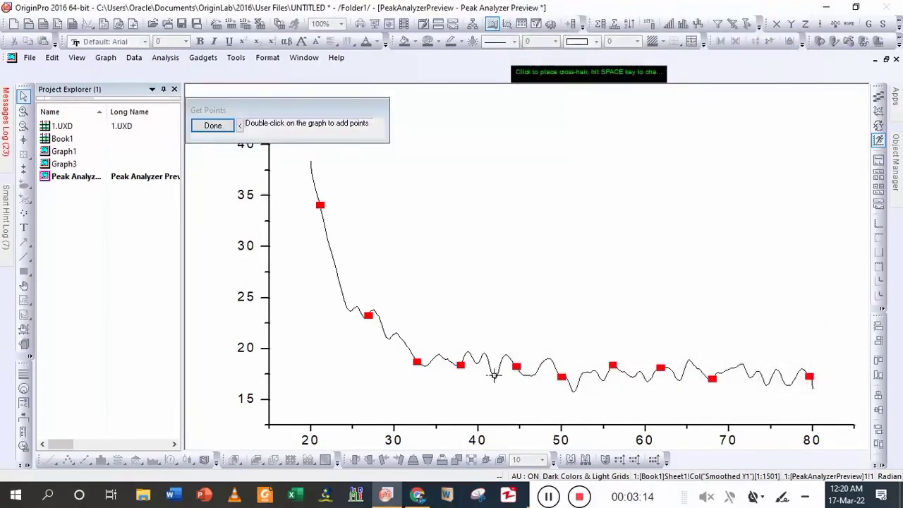
double_click(487, 373)
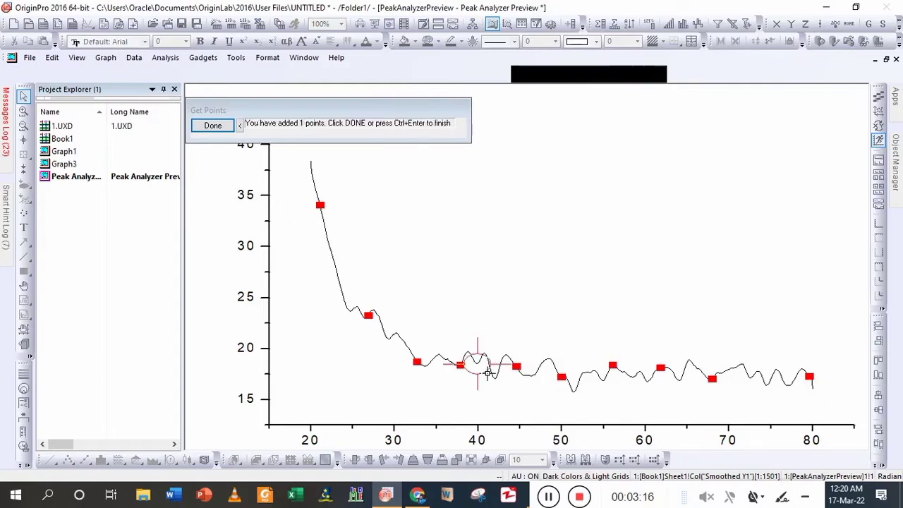
double_click(506, 386)
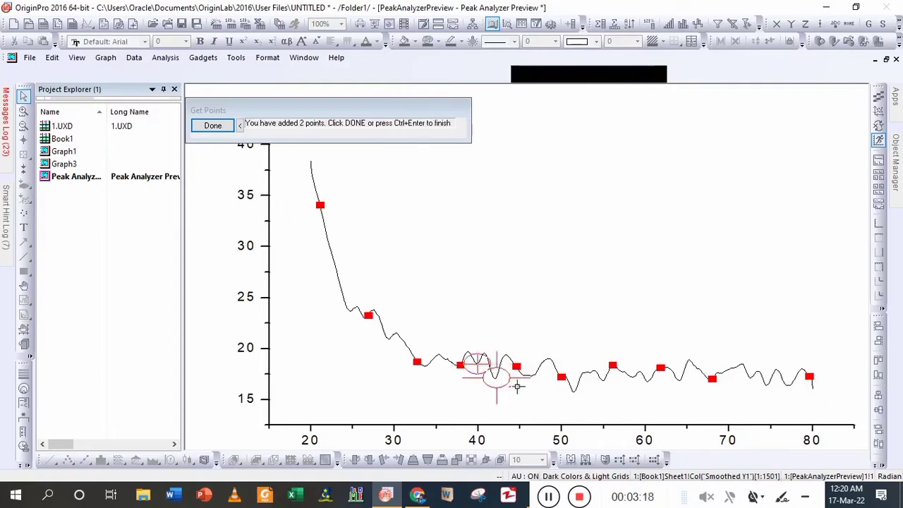
double_click(543, 384)
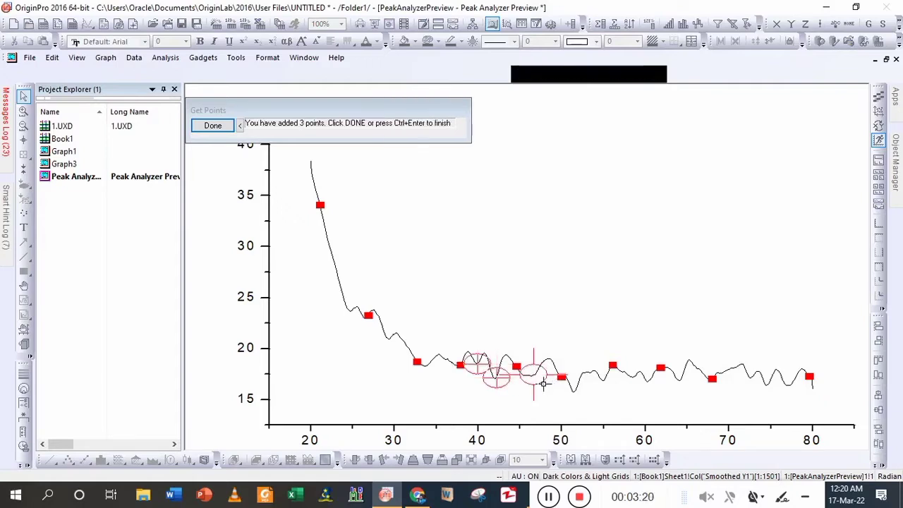
double_click(584, 399)
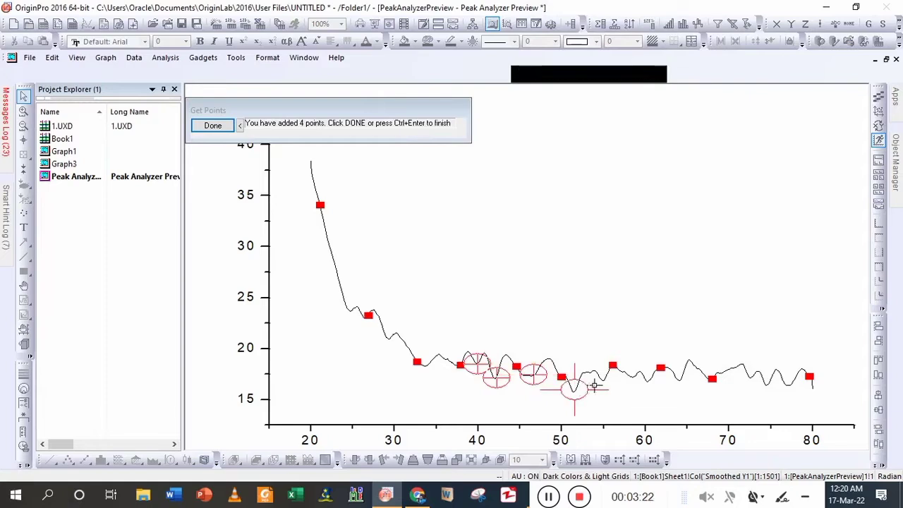
click(598, 383)
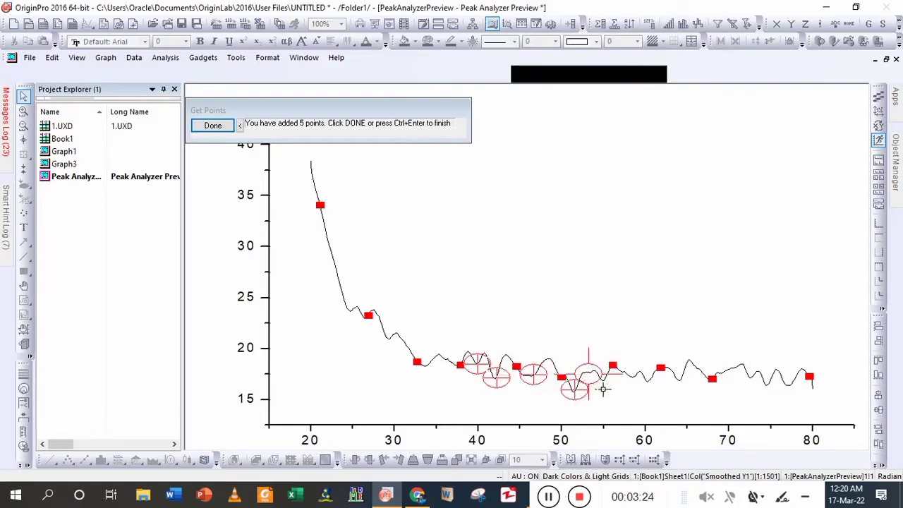
click(609, 388)
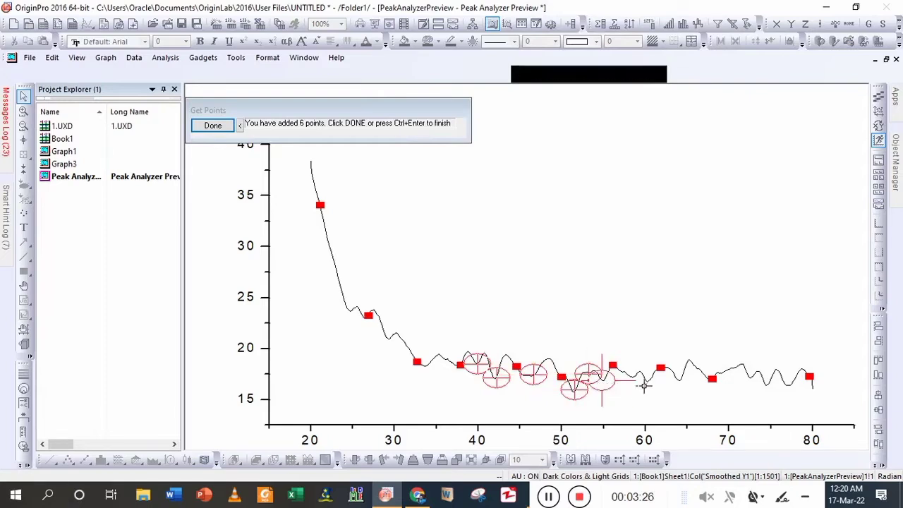
click(634, 378)
click(626, 374)
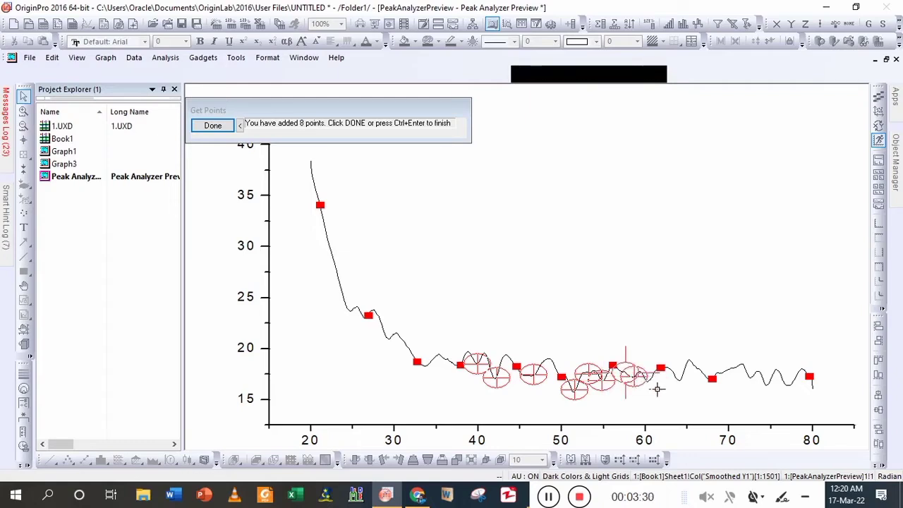
click(657, 389)
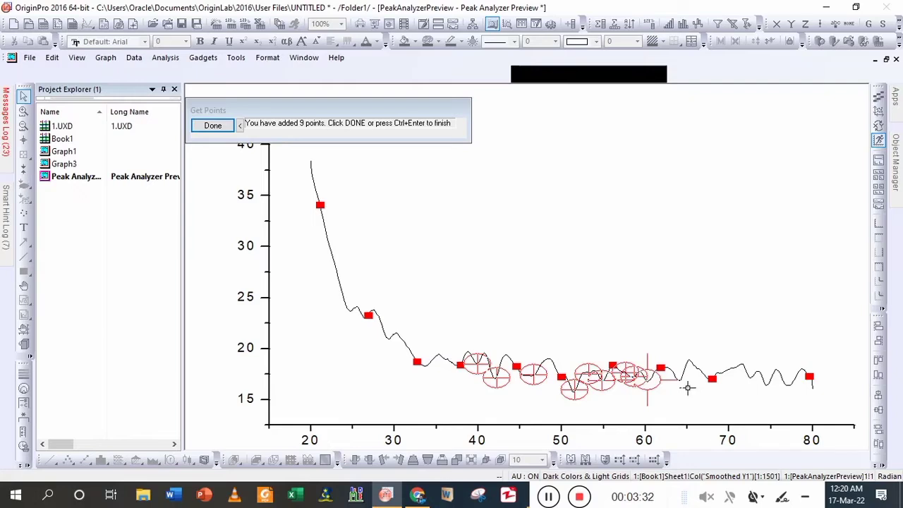
click(678, 397)
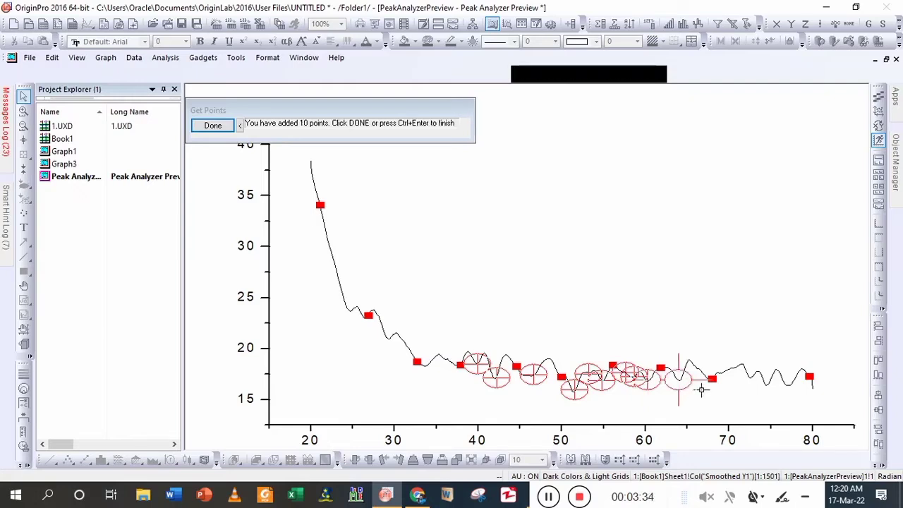
click(749, 377)
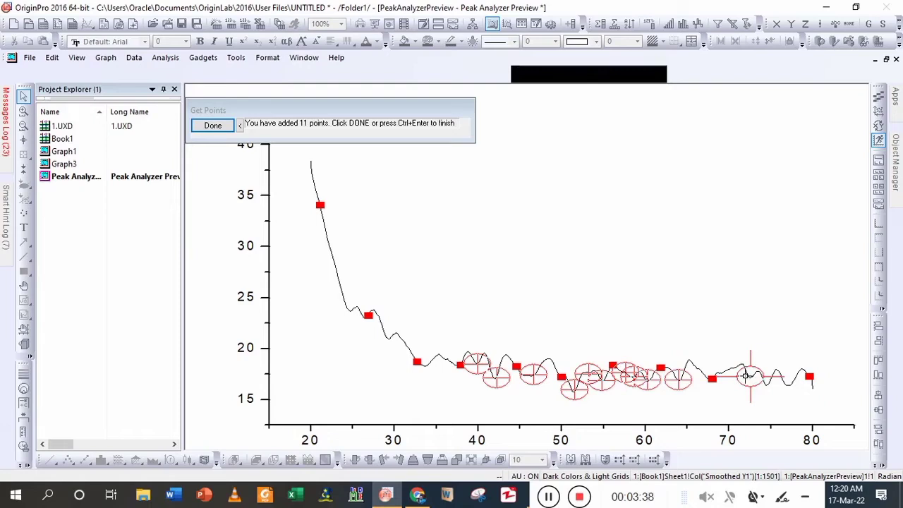
click(735, 380)
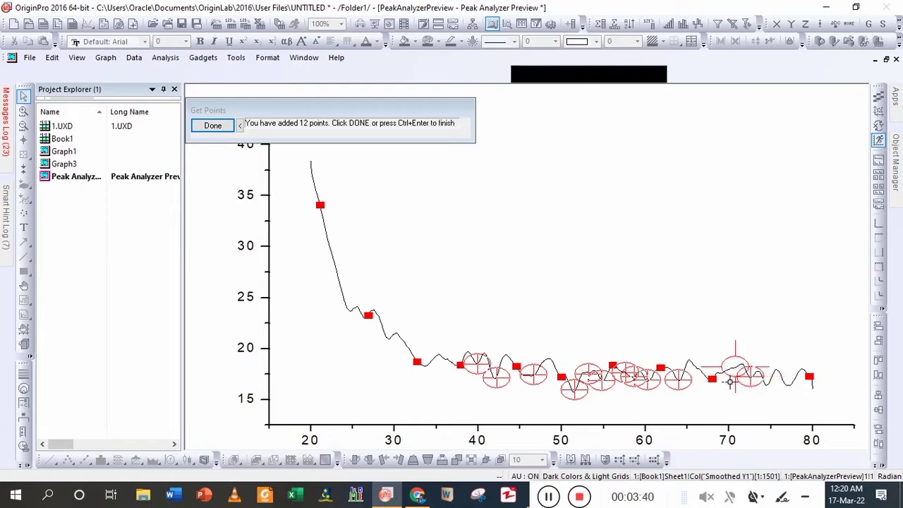
click(730, 382)
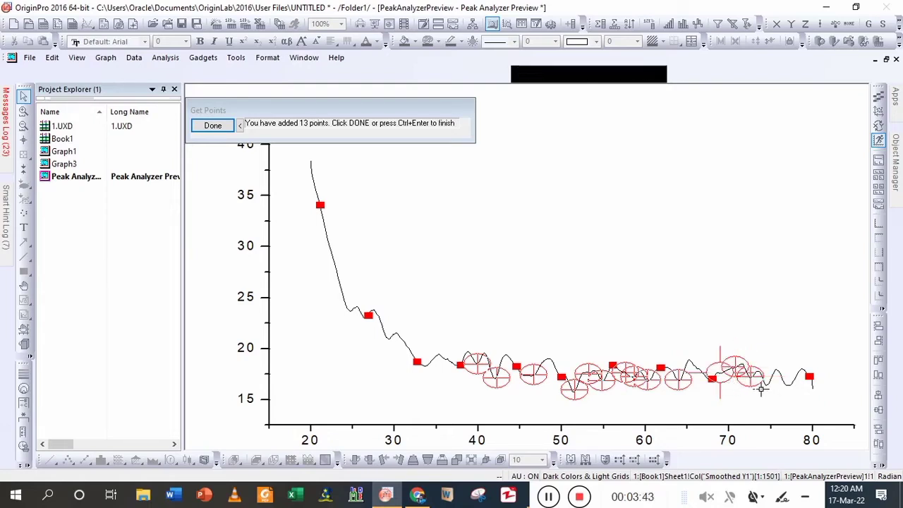
click(762, 390)
click(776, 395)
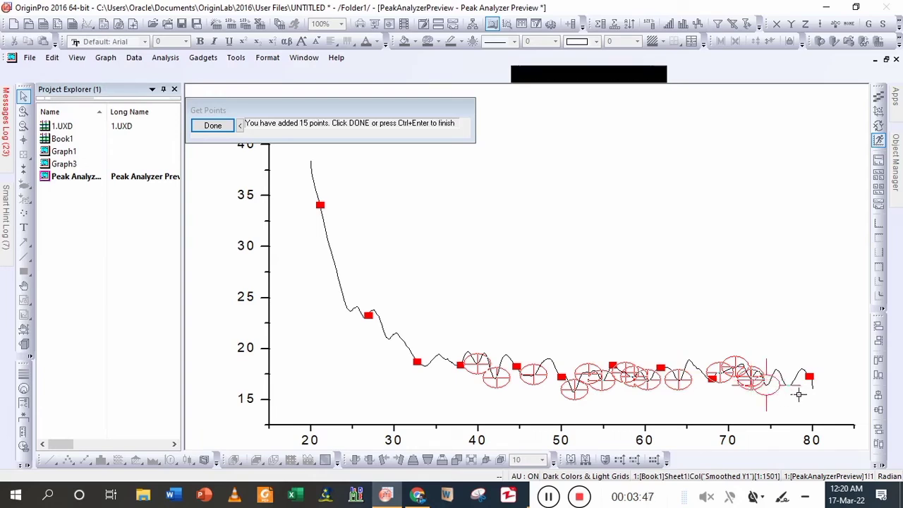
click(799, 395)
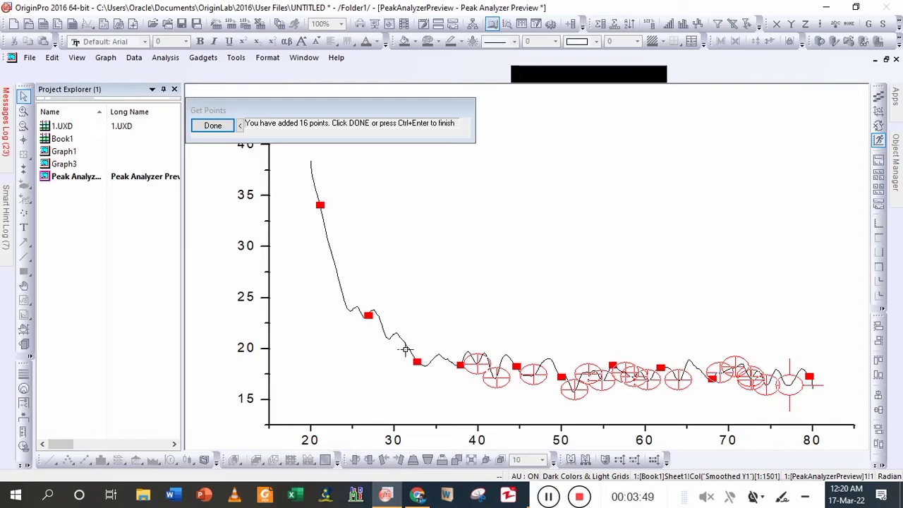
click(394, 341)
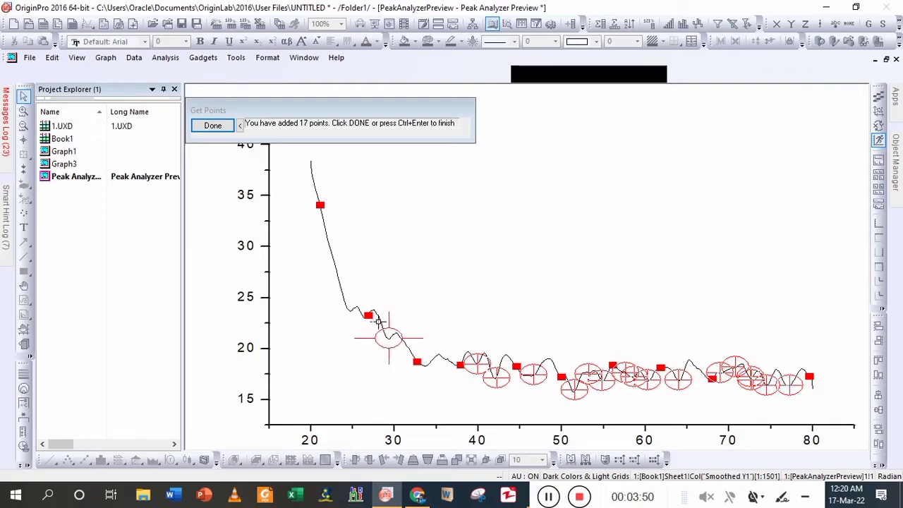
click(350, 311)
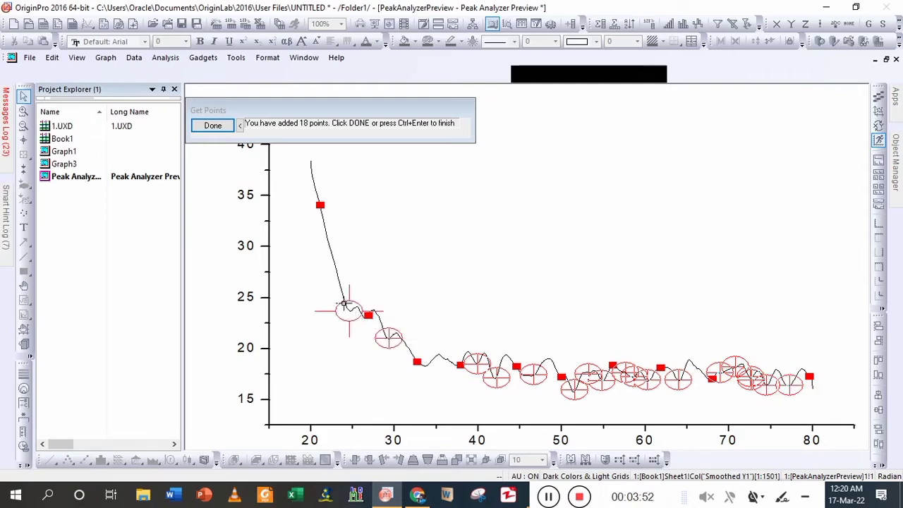
click(213, 125)
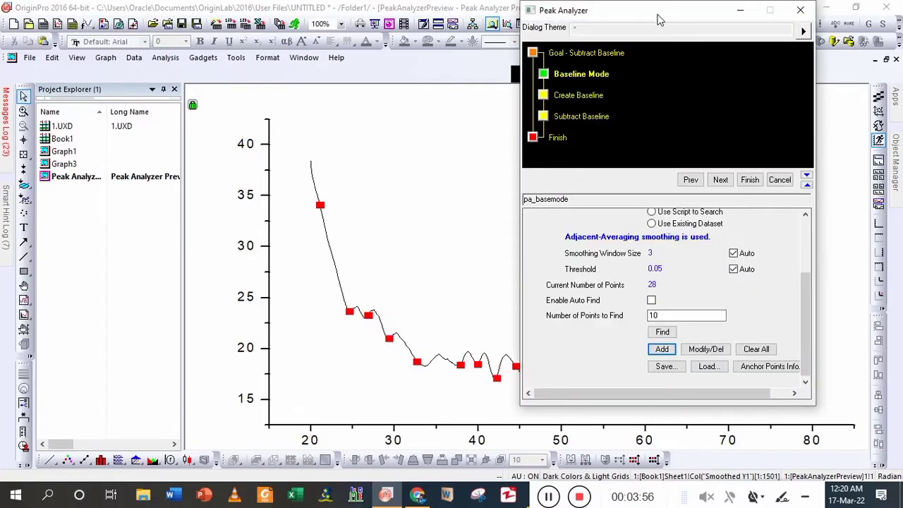
- Modify the baseline anchor point near x = 44.56, moving it down into the adjacent valley at about x = 45.3, y = 17.4
drag(658, 19, 773, 103)
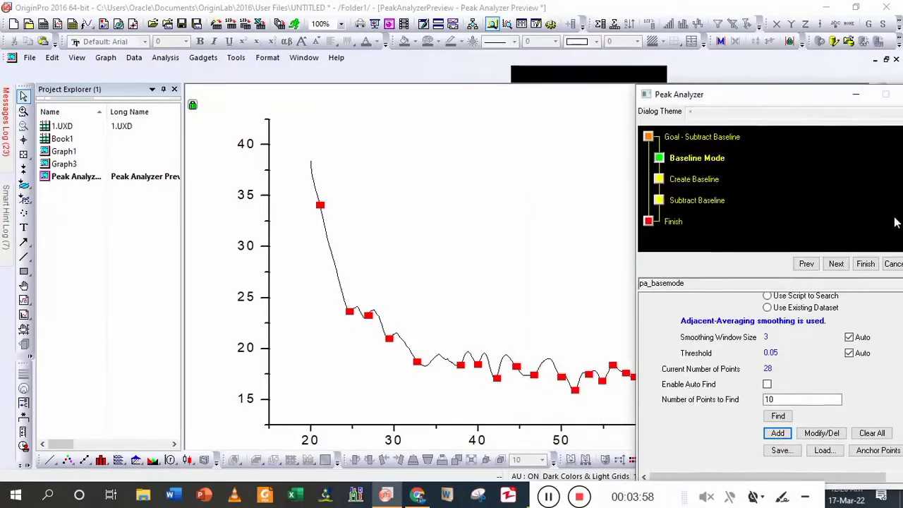
click(821, 432)
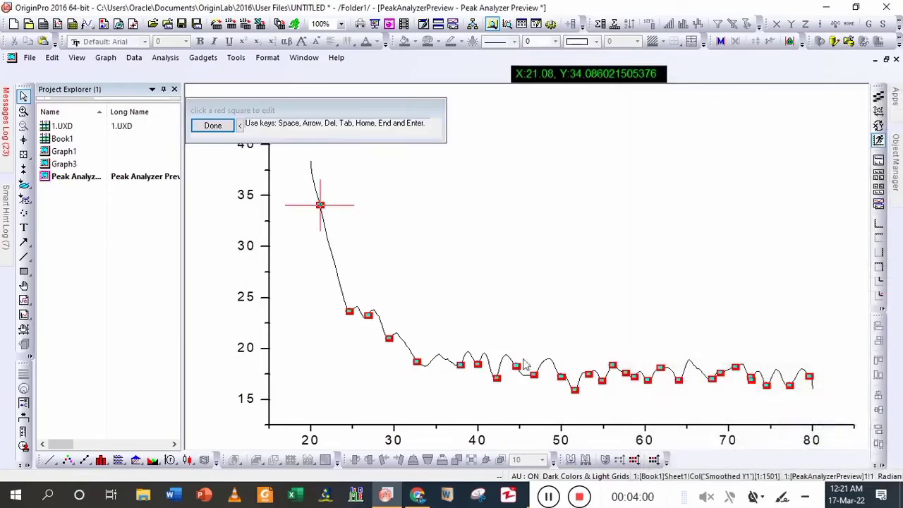
click(520, 365)
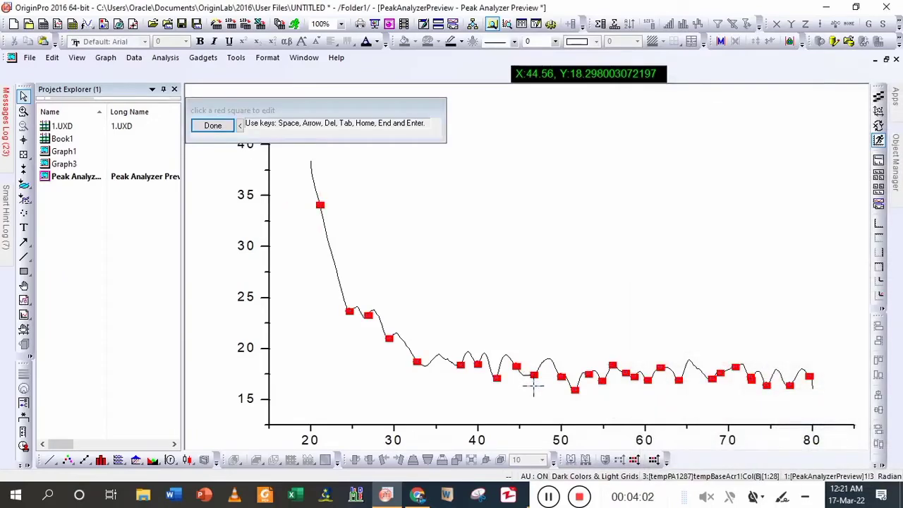
drag(533, 386, 527, 389)
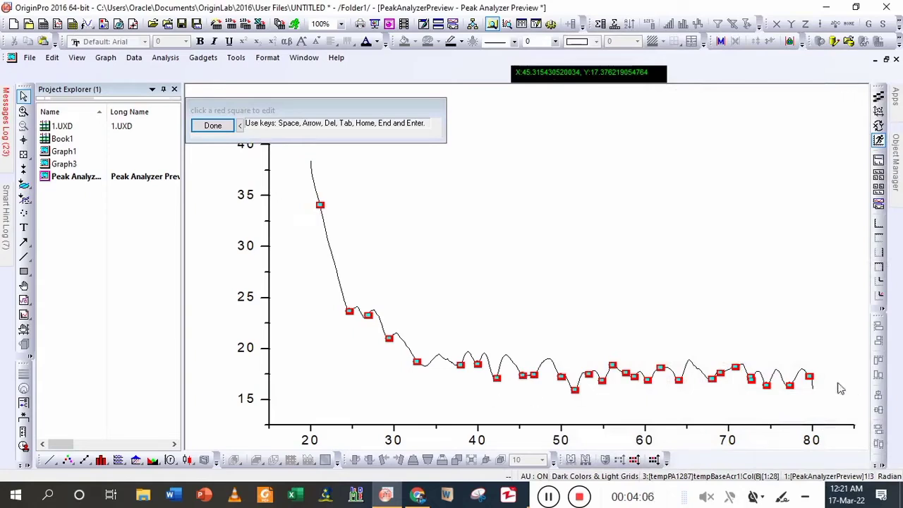
click(222, 128)
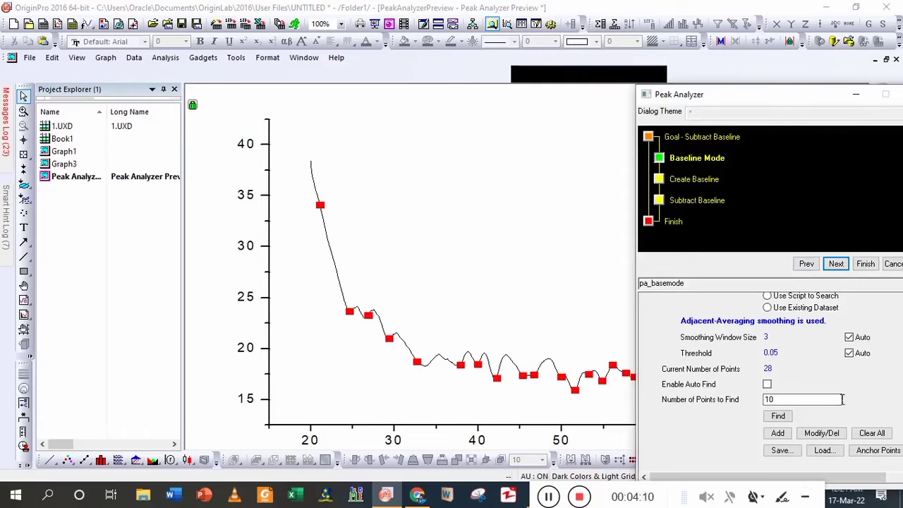
- Create the baseline with line interpolation through the anchor points, subtract it from the smoothed curve, and finish the peak analysis
click(838, 264)
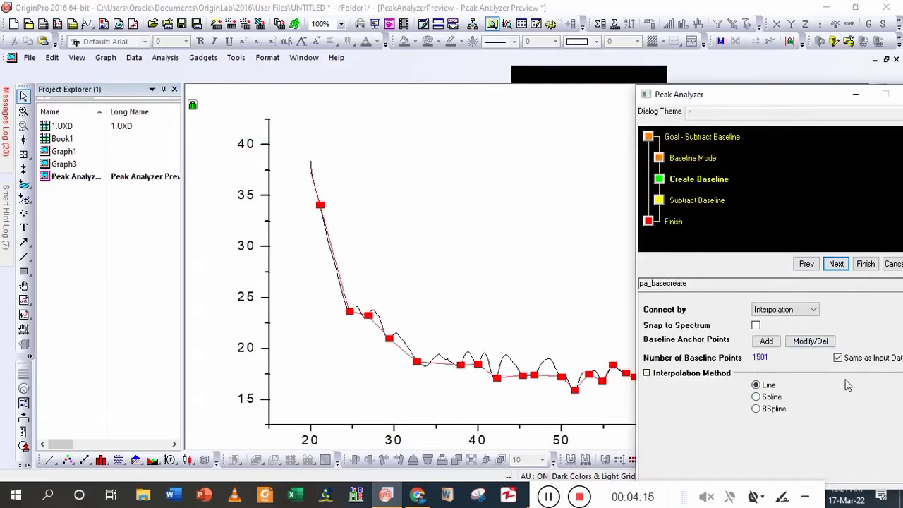
click(837, 264)
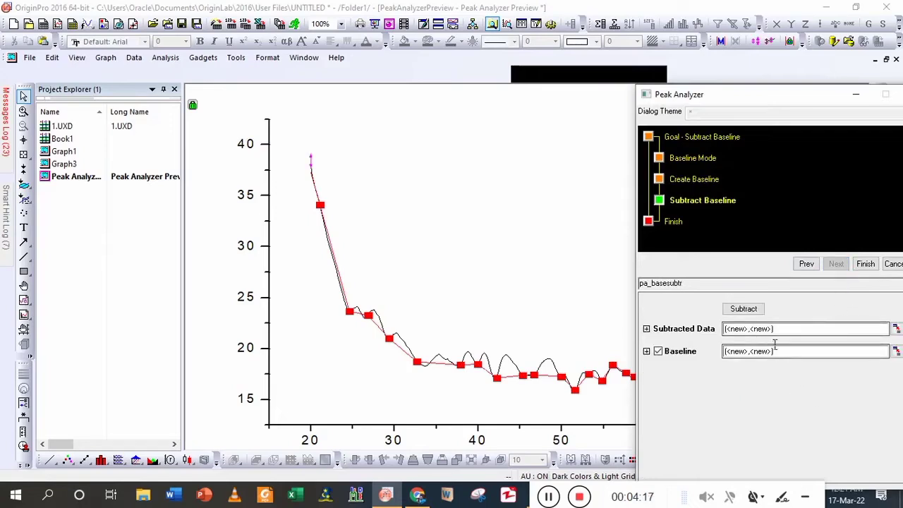
click(752, 310)
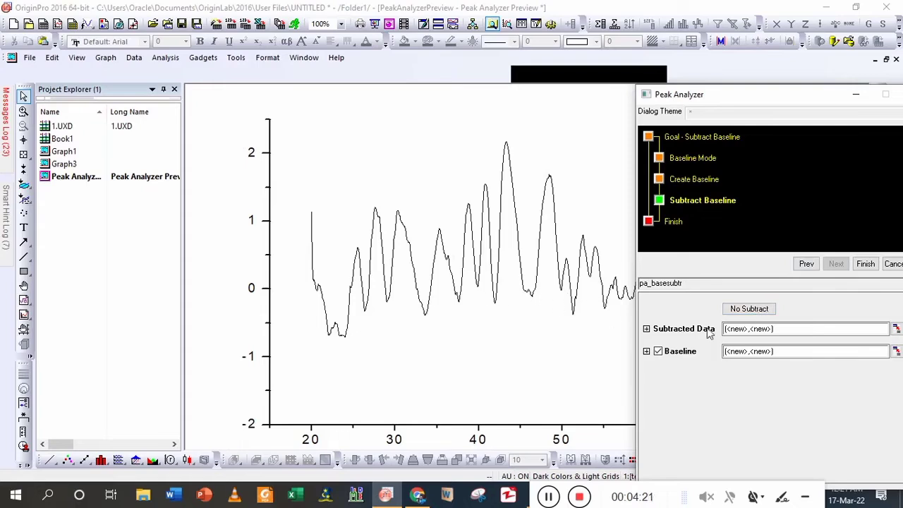
click(863, 264)
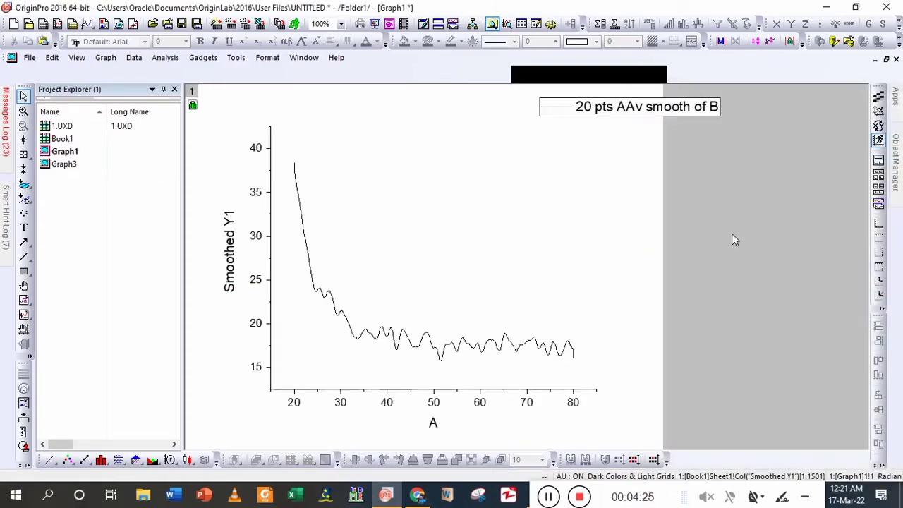
- Widen the Book1 worksheet and plot its subtracted data columns D(X2) and E(Y2) as a new line graph
click(886, 60)
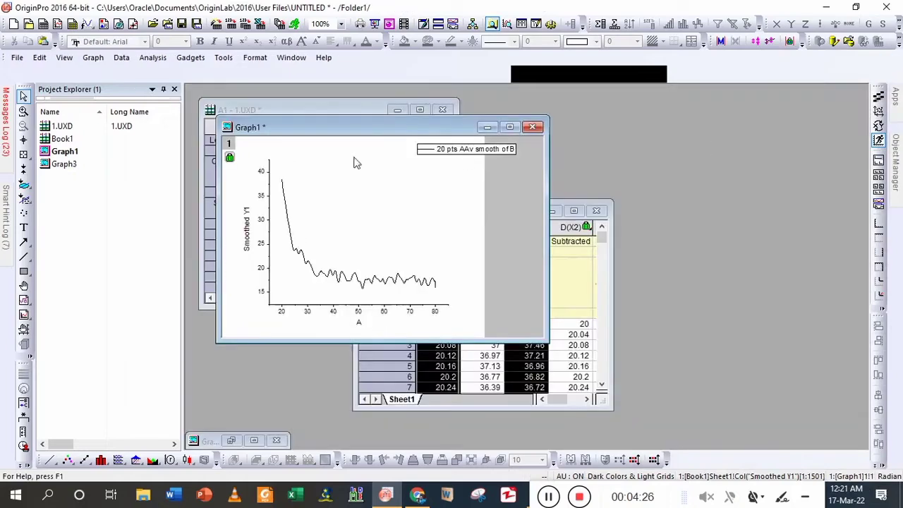
click(580, 327)
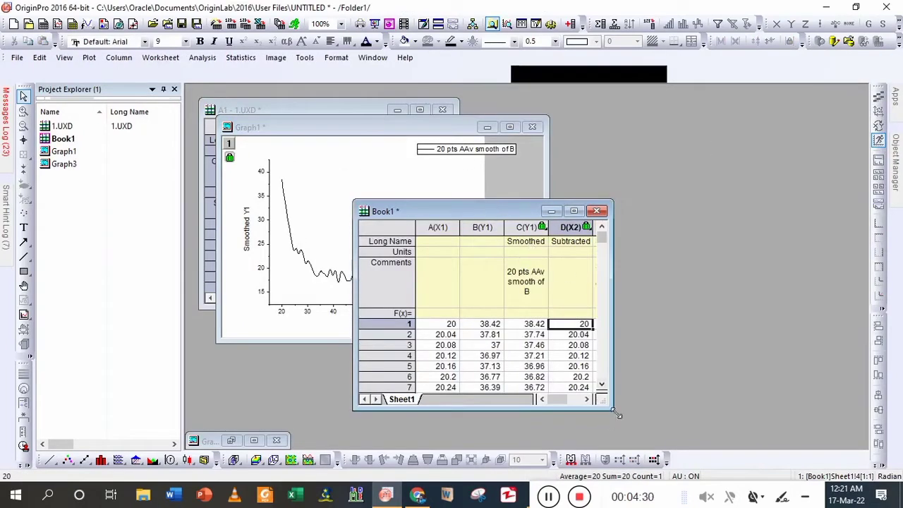
drag(613, 408, 796, 430)
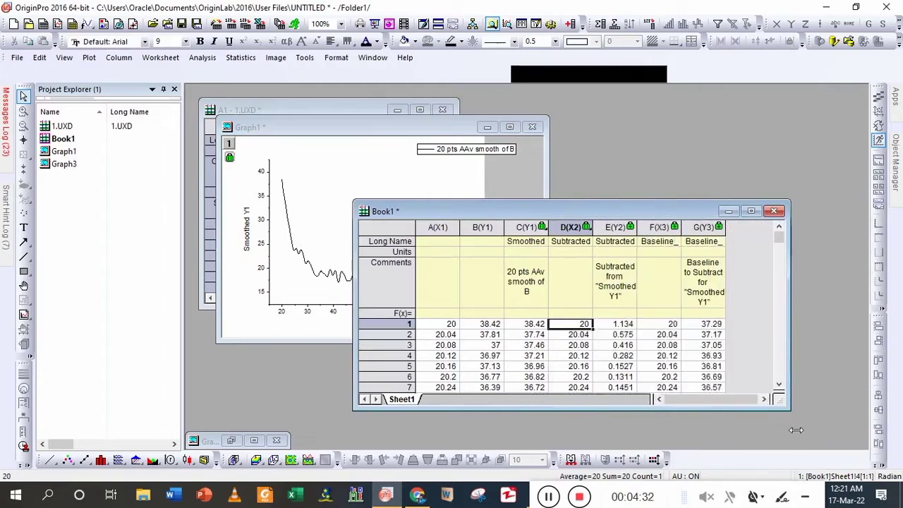
click(617, 237)
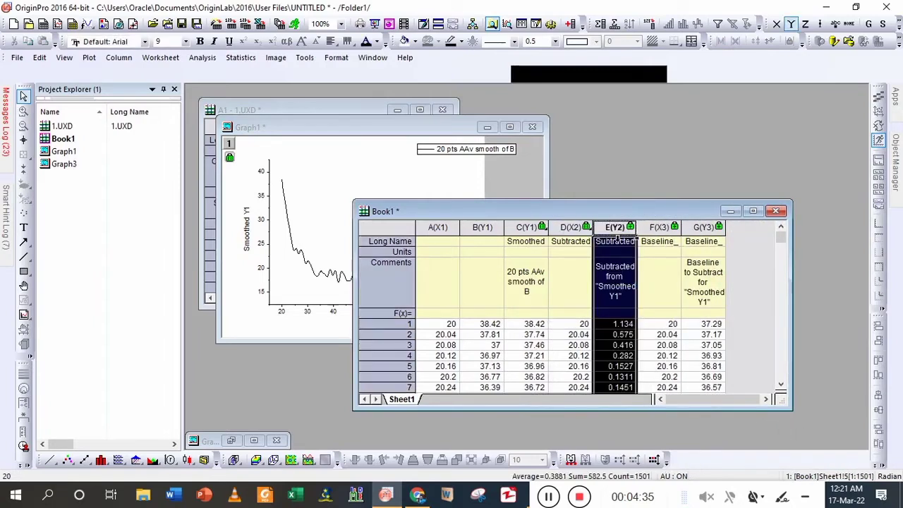
ctrl+click(576, 231)
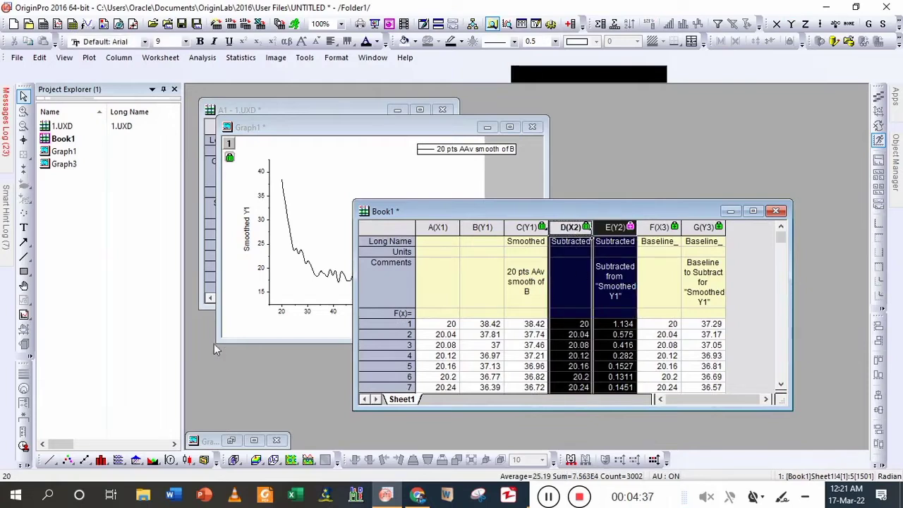
click(51, 460)
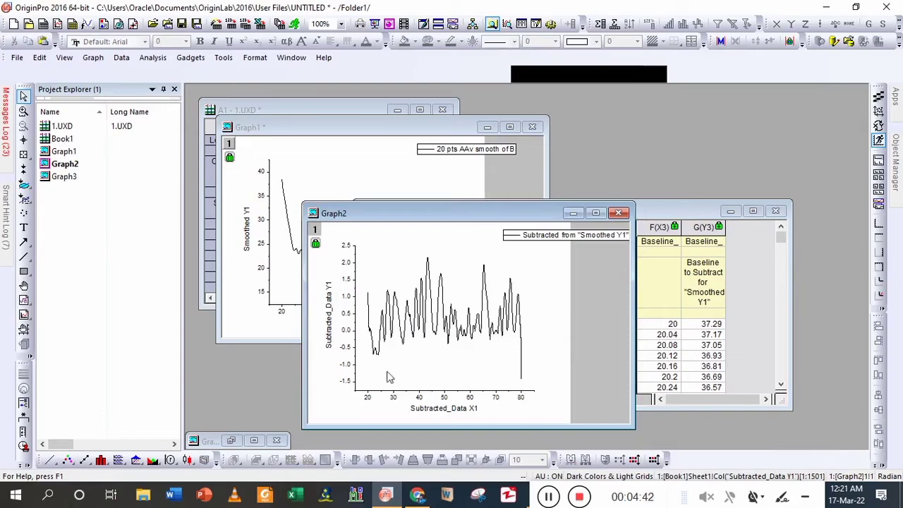
- Switch to Chrome to examine the published diffraction patterns of the ZrCrO2 samples, and return to OriginPro's subtracted graph
click(418, 490)
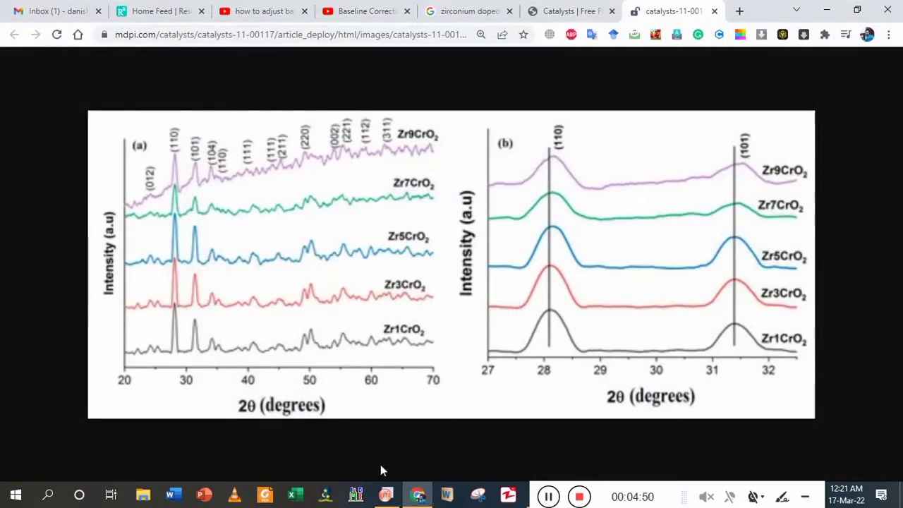
click(386, 493)
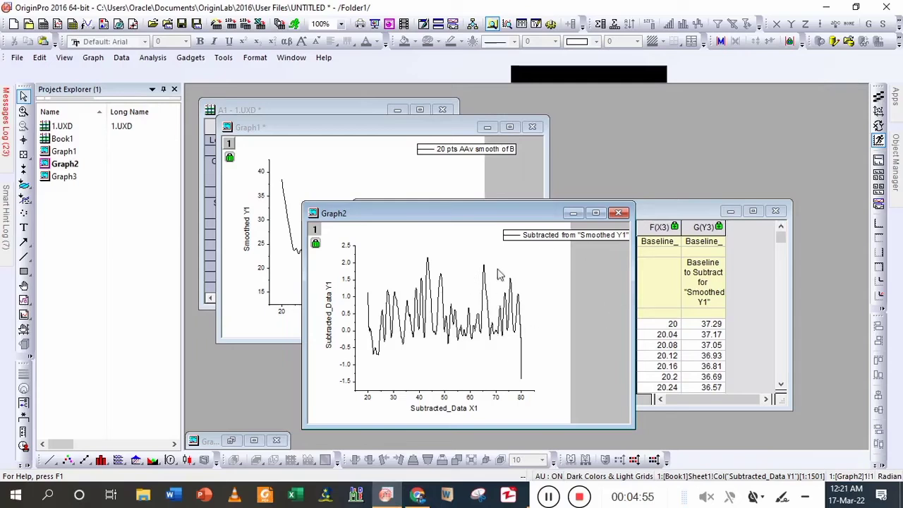
- Copy Book1's subtracted columns D(X2) and E(Y2) into a new workbook and plot the pasted data as a line graph
click(437, 351)
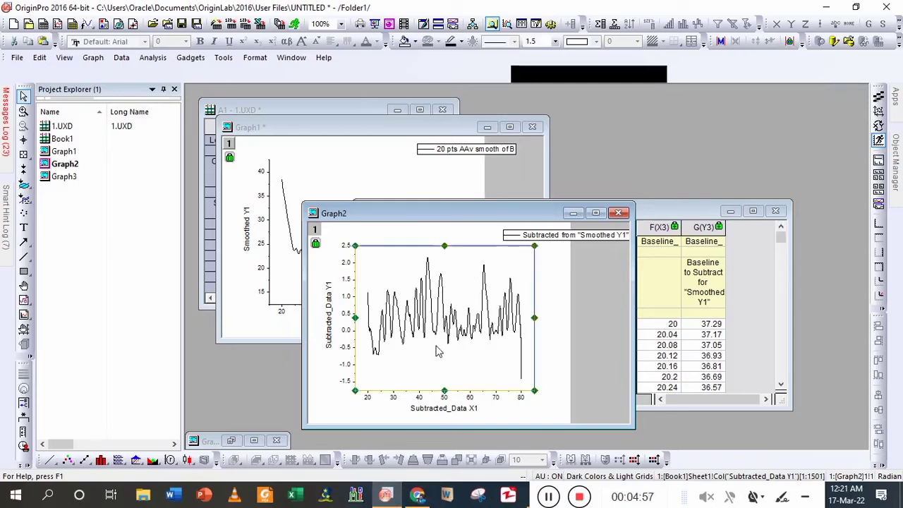
click(658, 218)
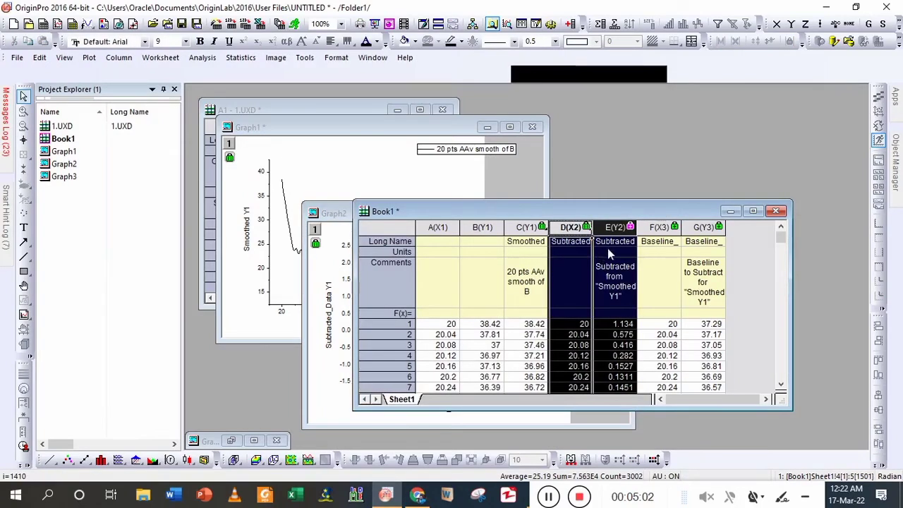
key(ctrl+n)
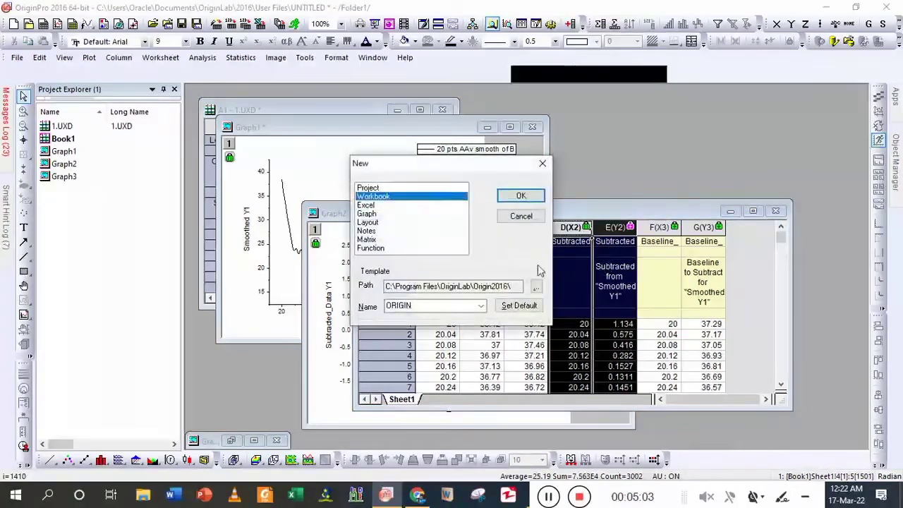
click(520, 196)
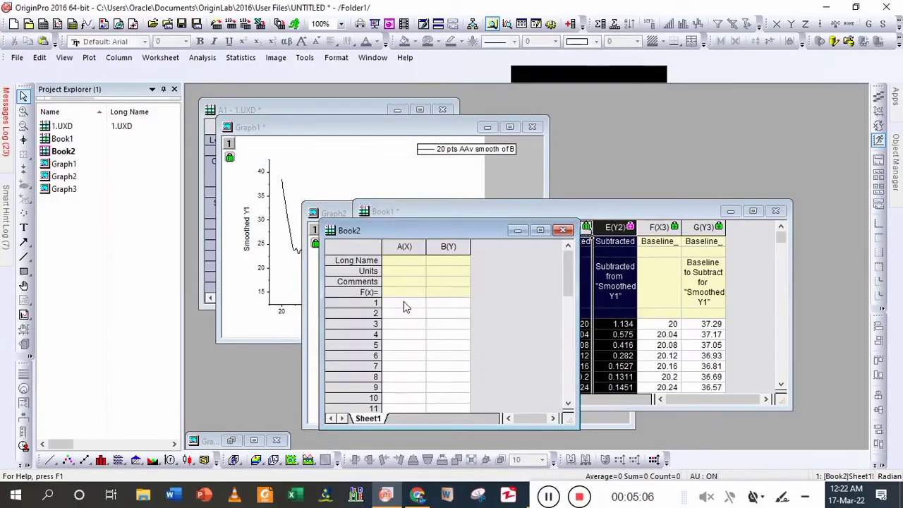
click(405, 306)
key(ctrl+v)
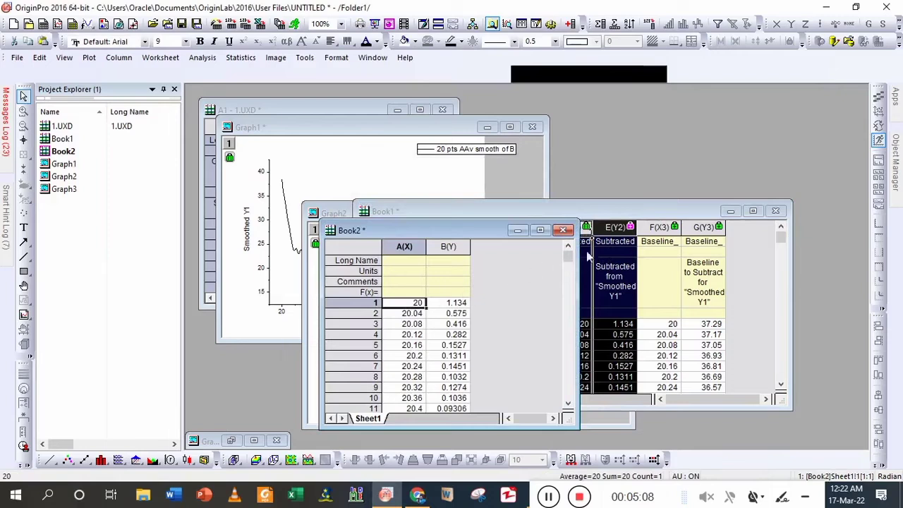
key(ctrl+a)
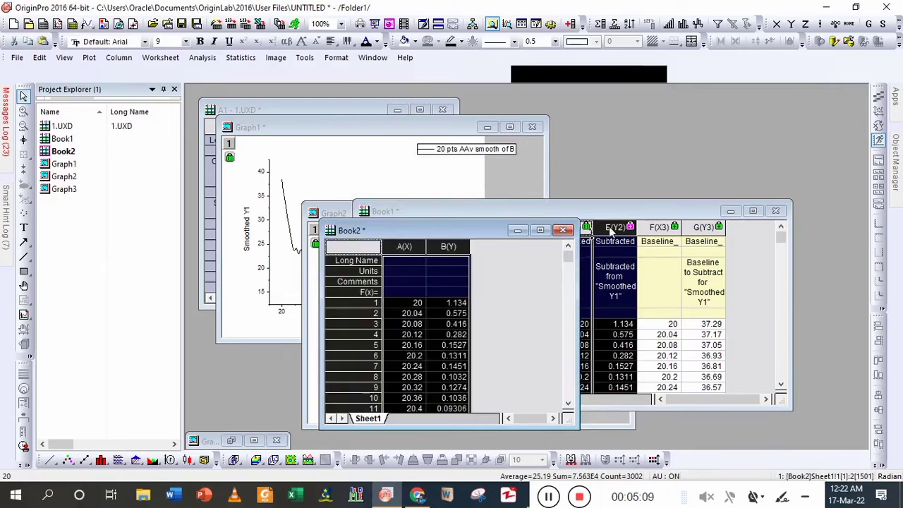
click(50, 459)
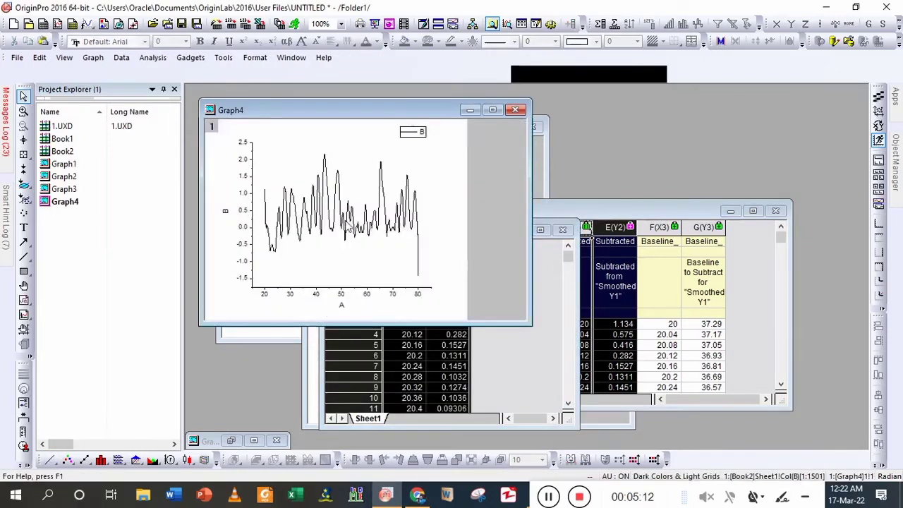
- Minimise the Book1, older graph and 1.UXD windows, and place the new graph beside the Book2 worksheet
click(727, 212)
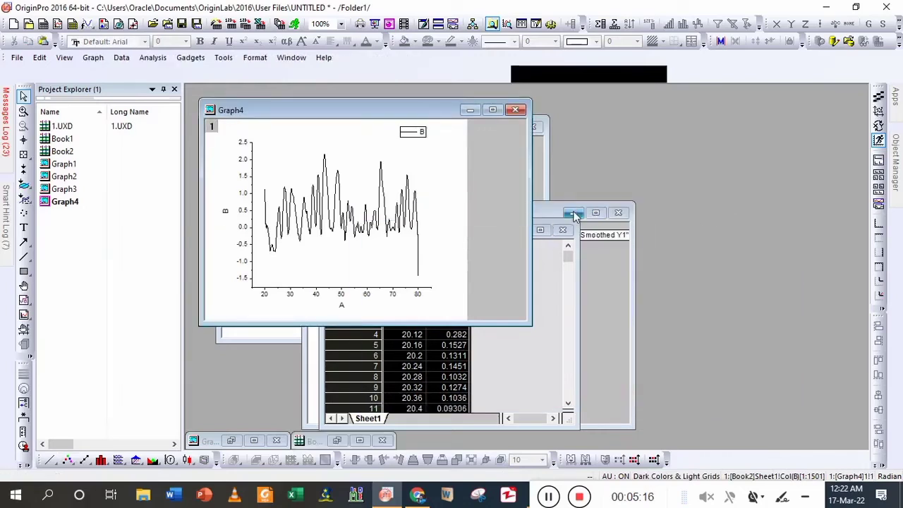
click(573, 215)
click(546, 163)
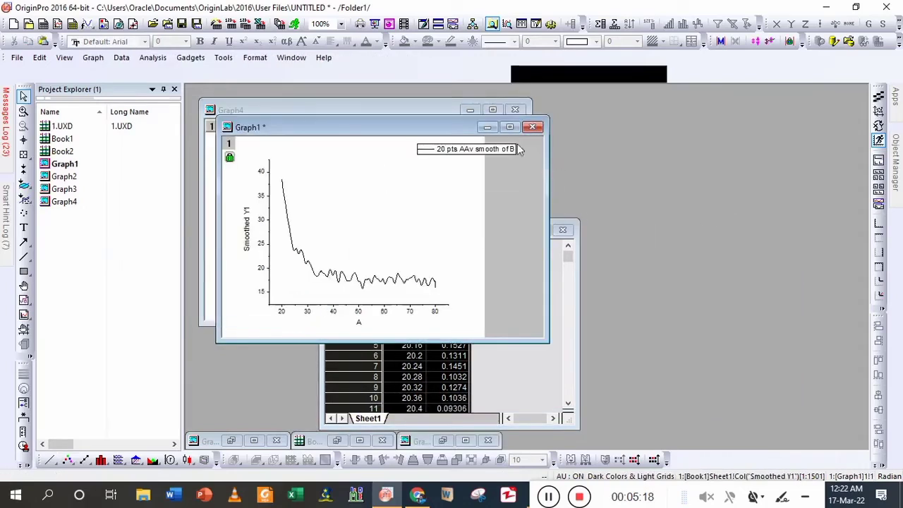
click(486, 127)
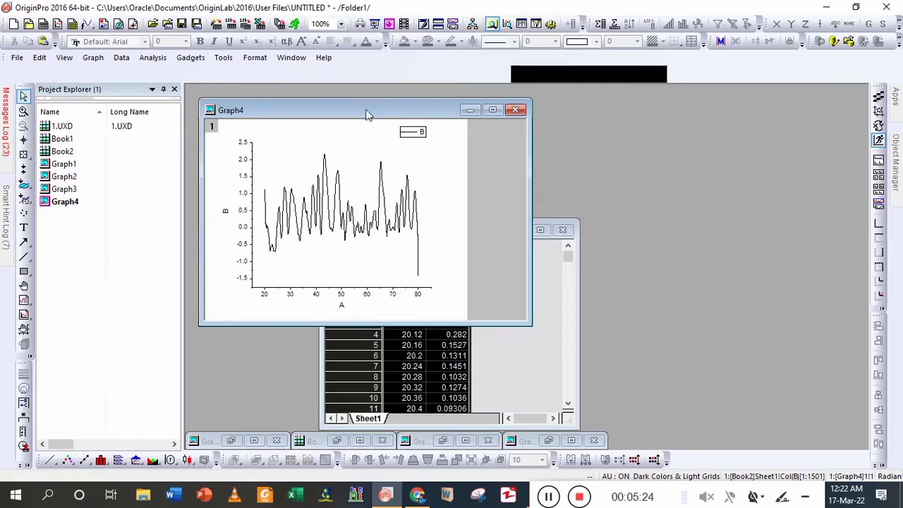
drag(366, 115, 640, 172)
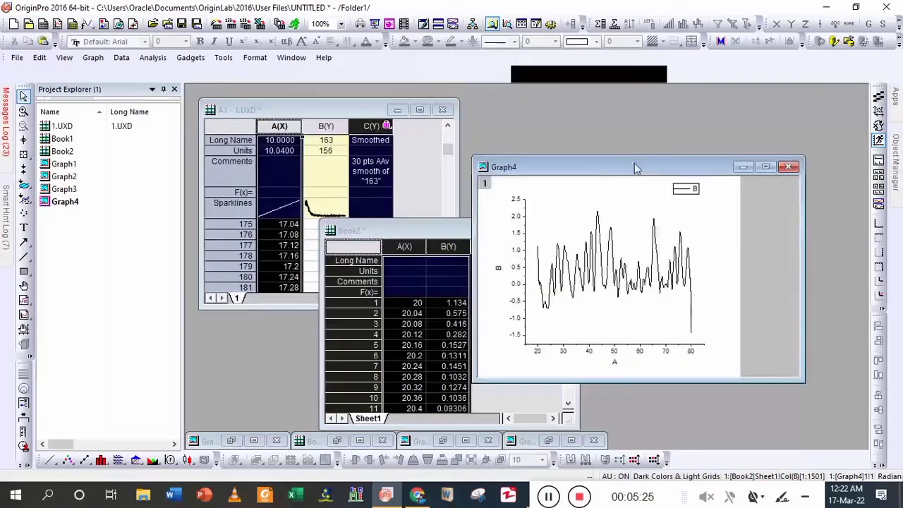
click(397, 112)
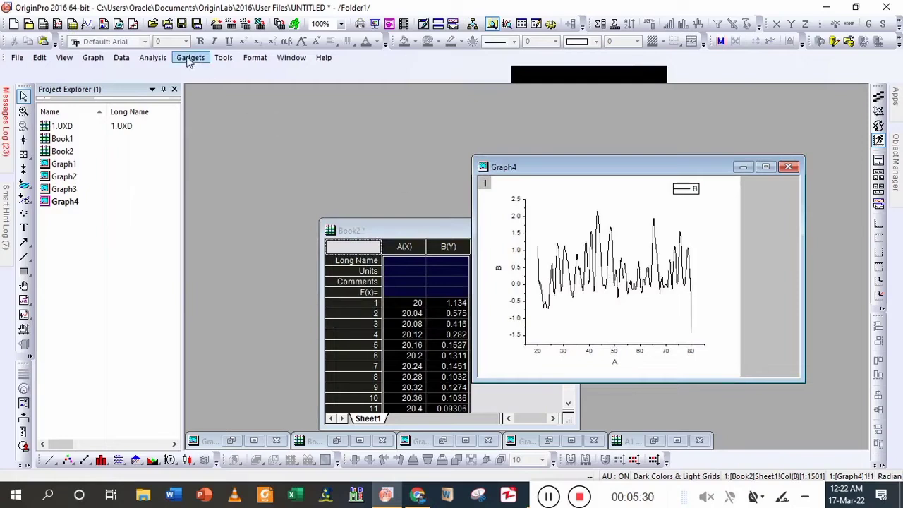
- Start the Peak Analyzer on Graph4 with the Subtract Baseline goal and a User Defined baseline mode
click(152, 60)
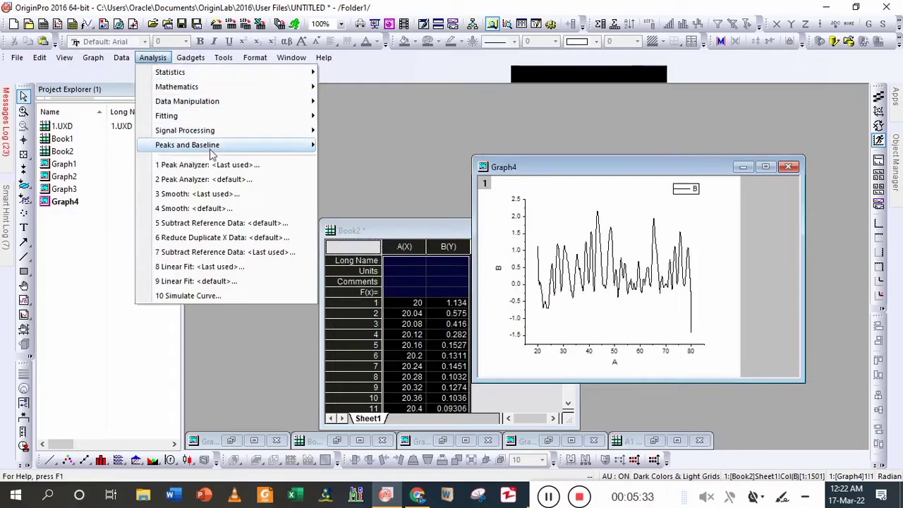
mouse_move(211, 148)
mouse_move(373, 166)
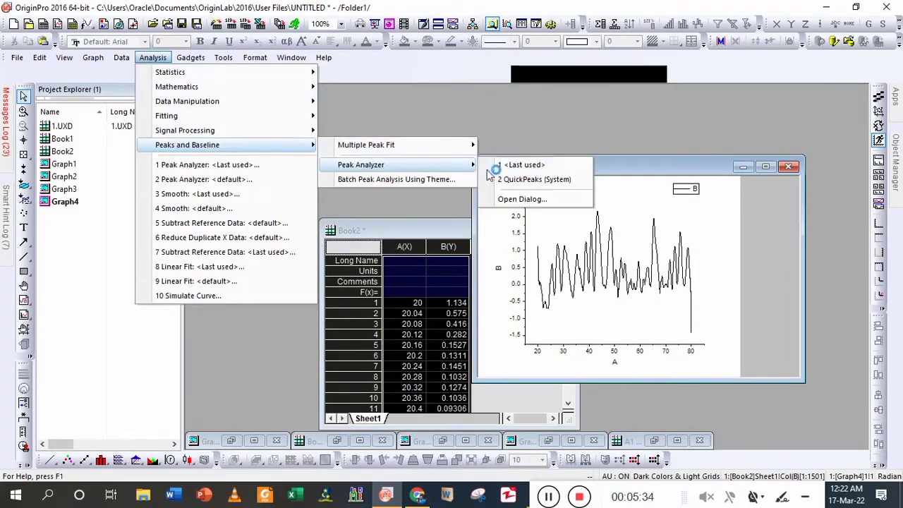
click(520, 199)
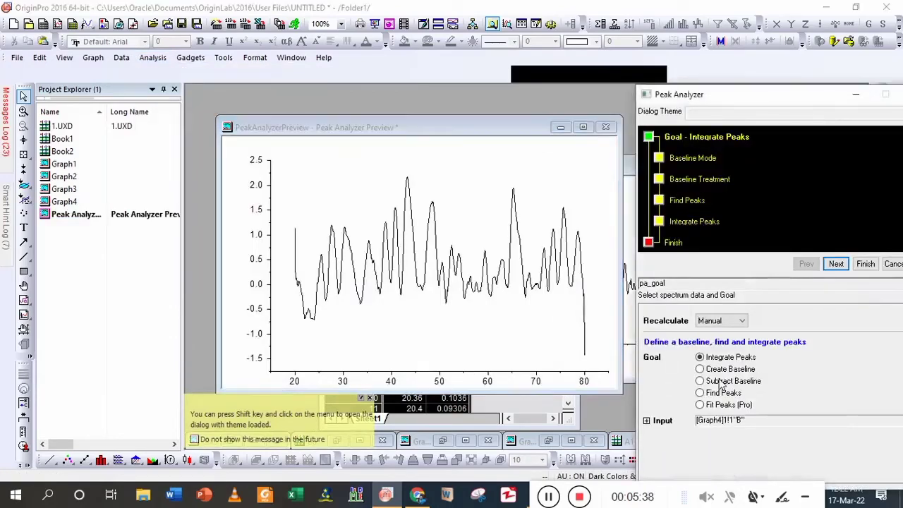
click(720, 382)
click(836, 264)
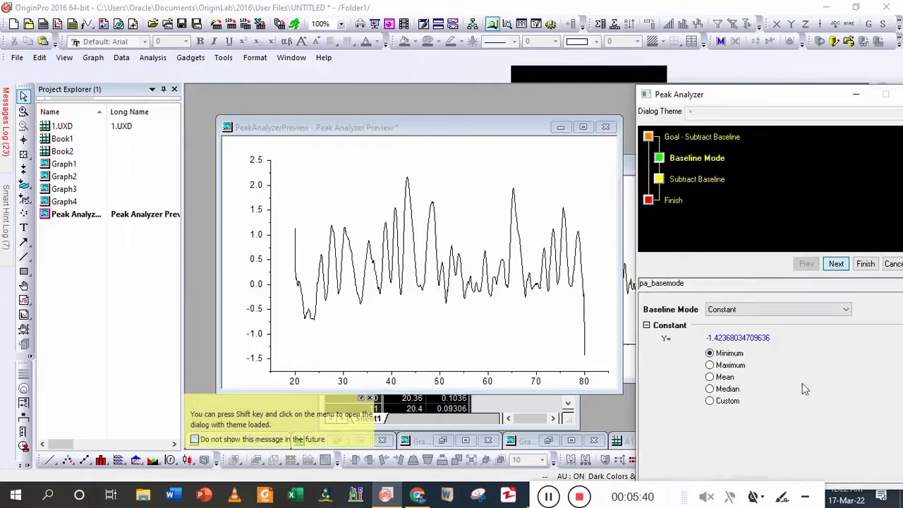
click(762, 311)
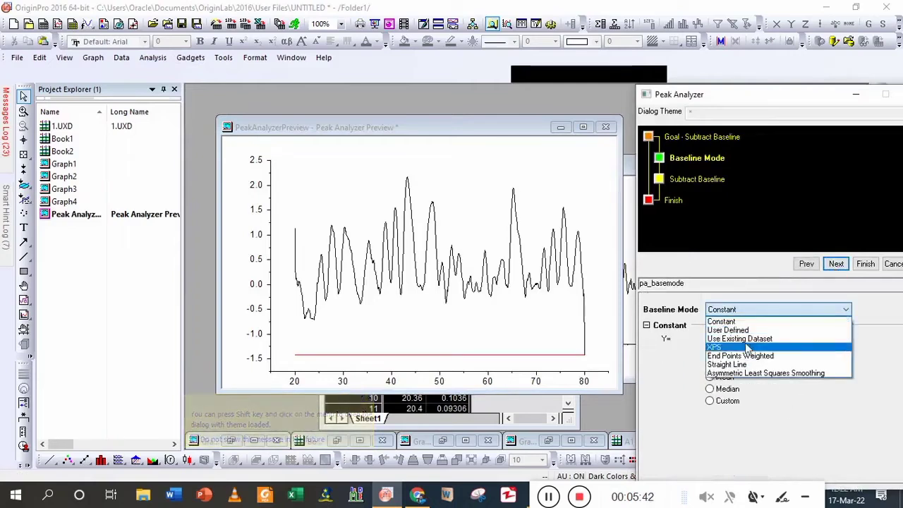
click(735, 335)
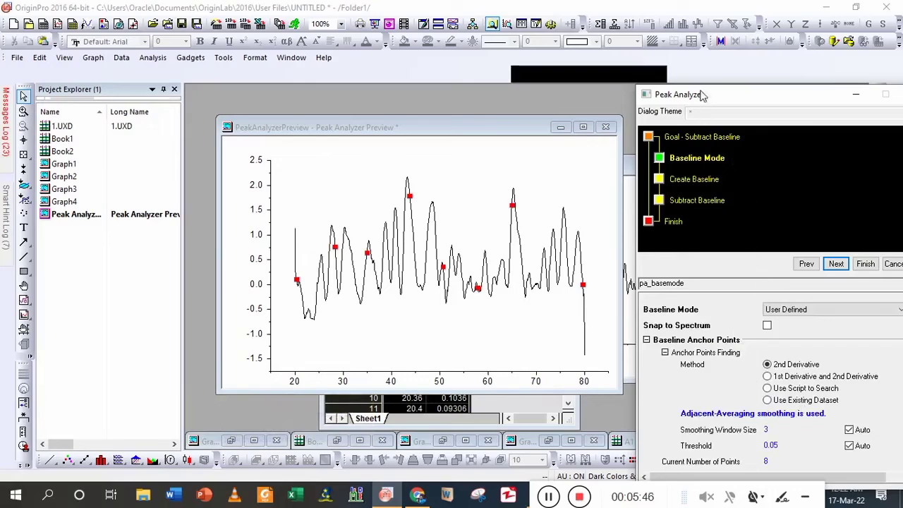
- Disable automatic finding of baseline anchor points and clear all existing anchor points
drag(702, 96, 694, 22)
scroll(773, 351, down, 2)
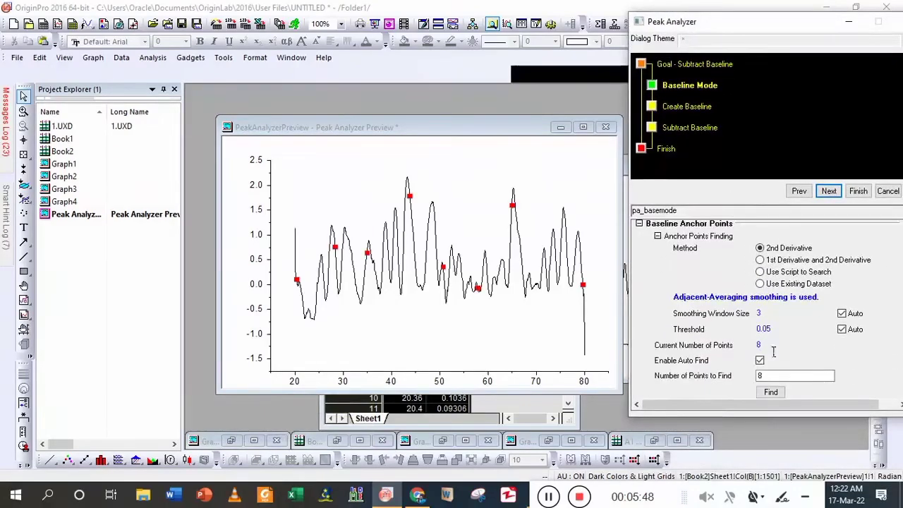
scroll(773, 380, down, 2)
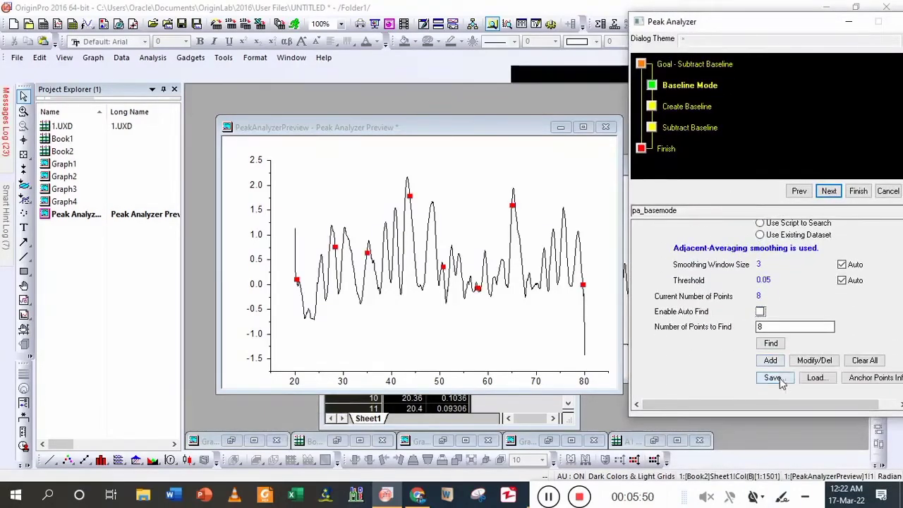
click(867, 361)
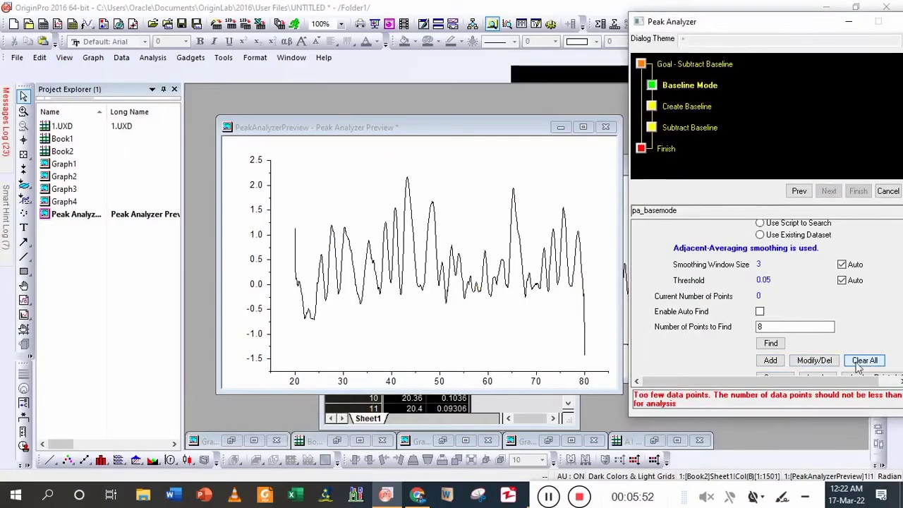
- Add five baseline anchor points along the start of the curve, from x = 20 down to the valley at about x = 24
click(776, 361)
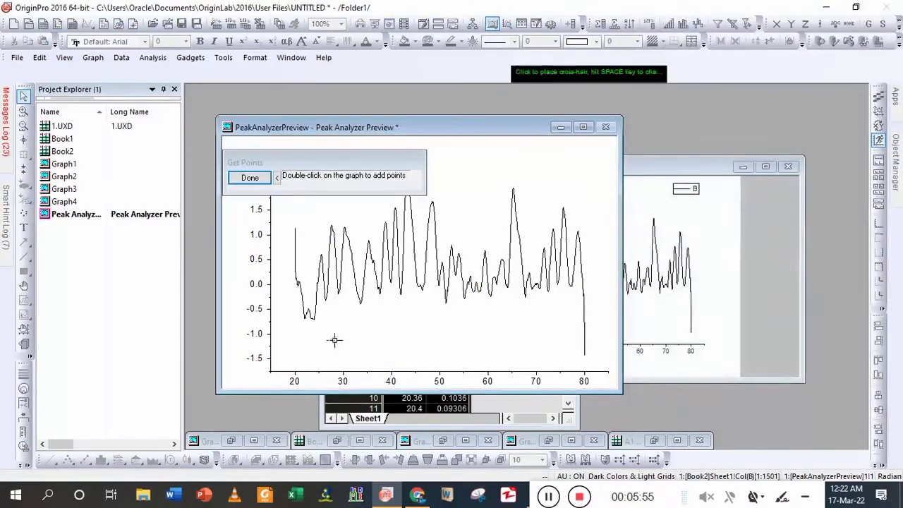
double_click(311, 290)
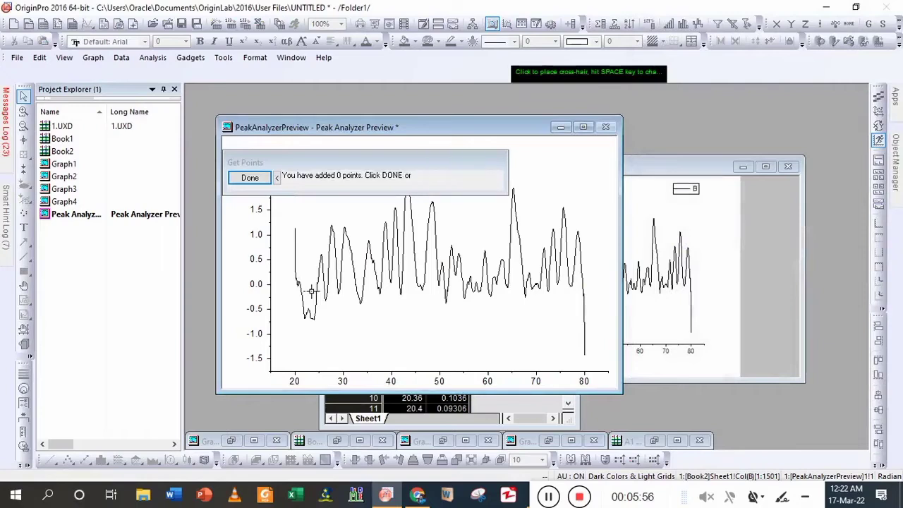
double_click(303, 237)
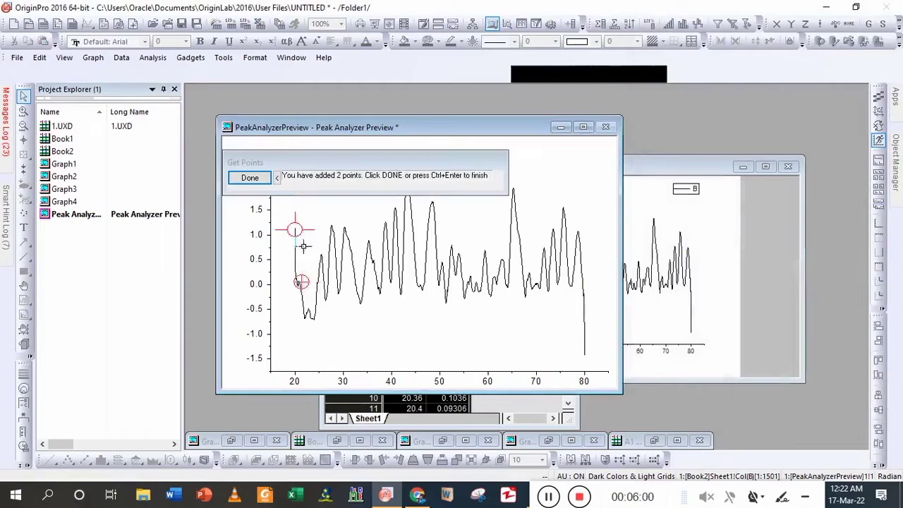
double_click(304, 282)
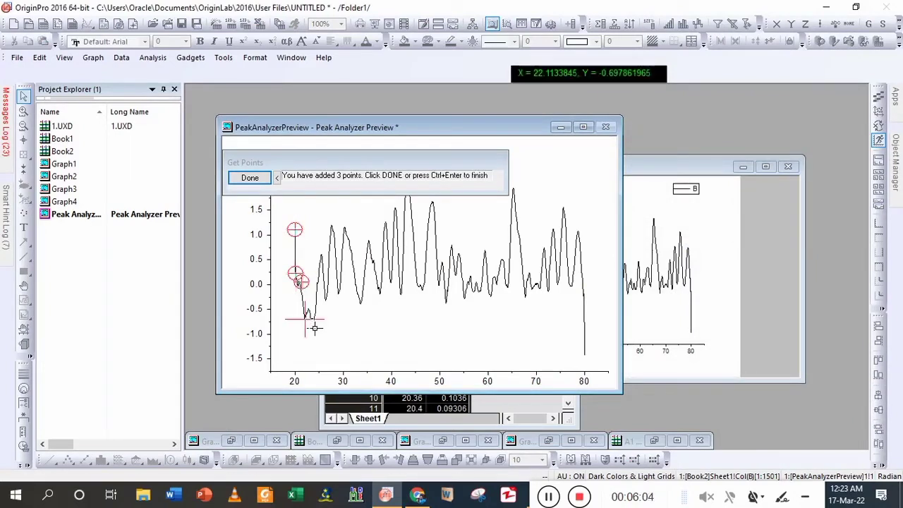
double_click(314, 325)
double_click(323, 327)
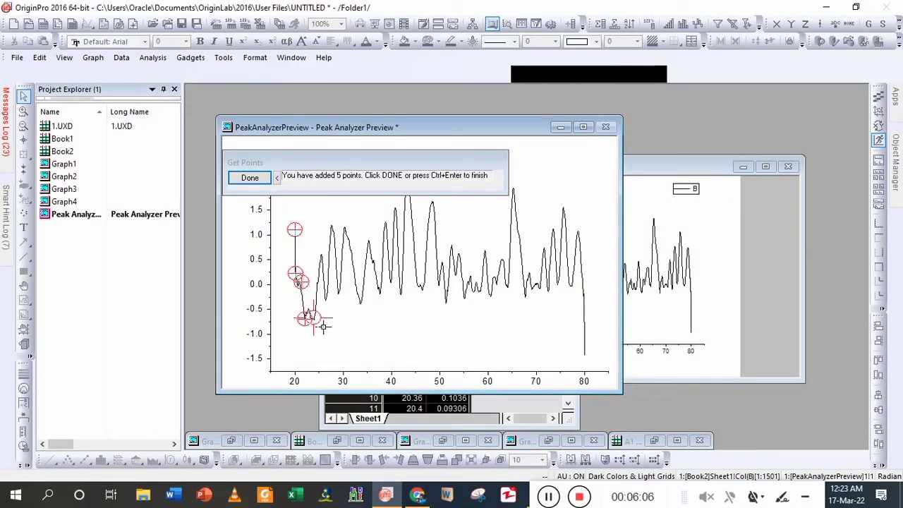
- Add six more baseline anchor points along the curve's peaks and valleys between about x = 25 and x = 30
double_click(329, 263)
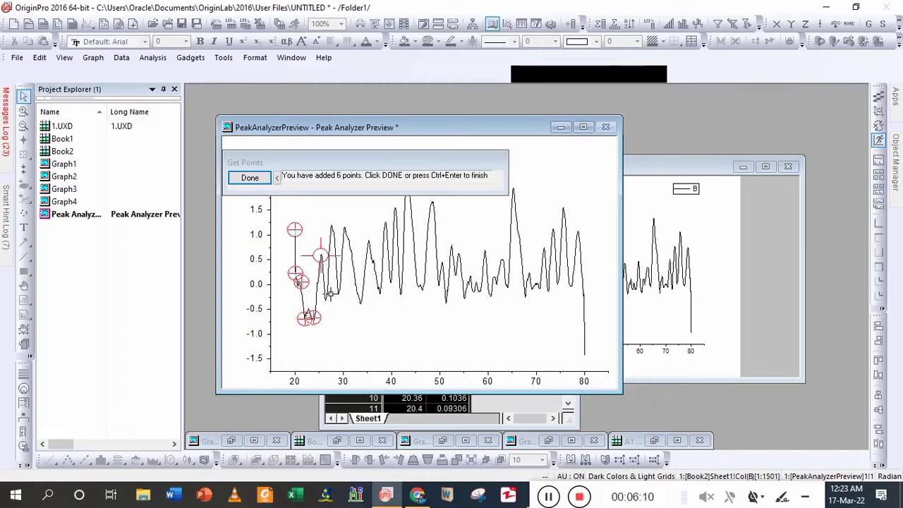
double_click(325, 291)
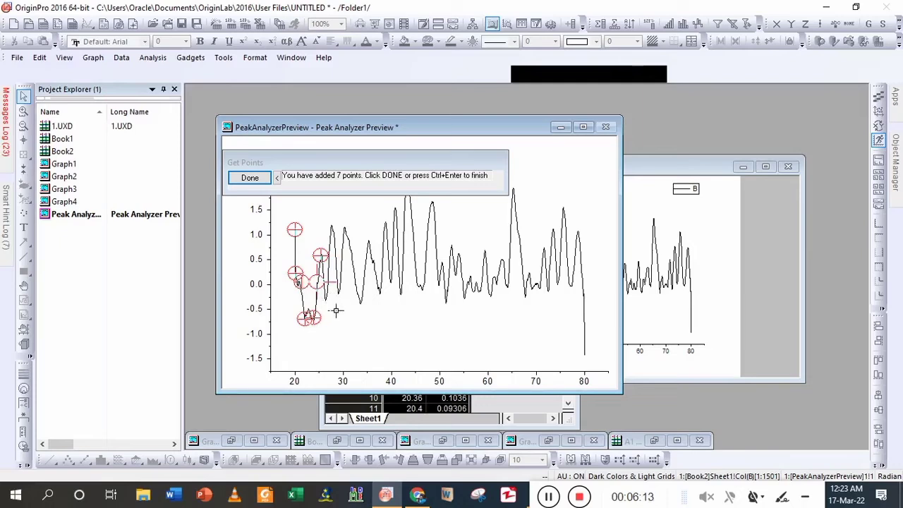
double_click(334, 307)
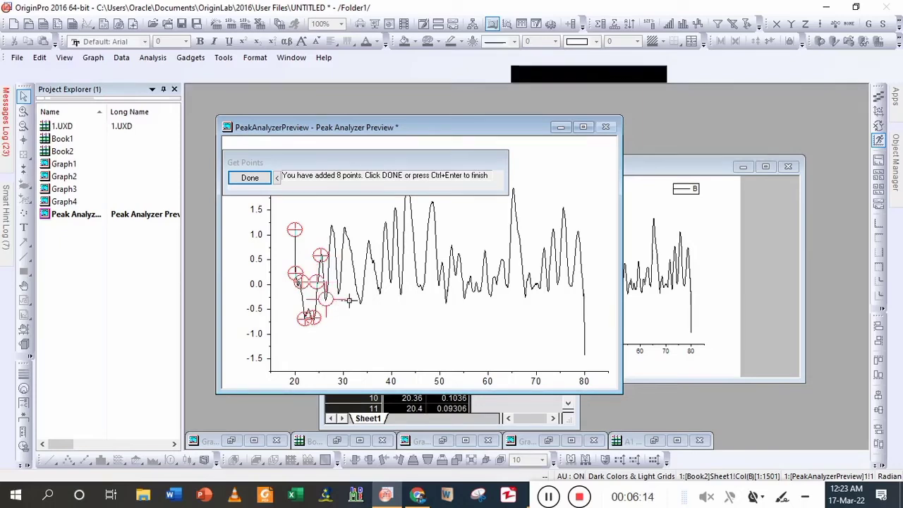
double_click(349, 300)
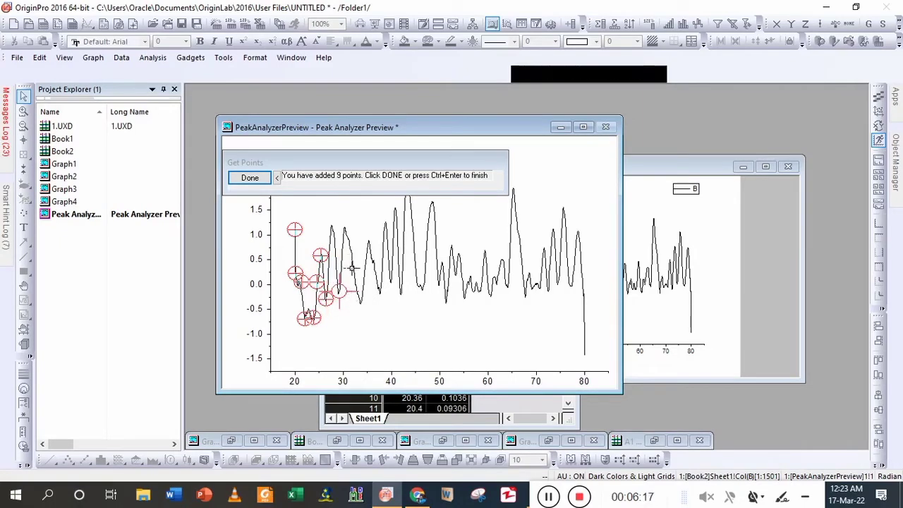
double_click(350, 268)
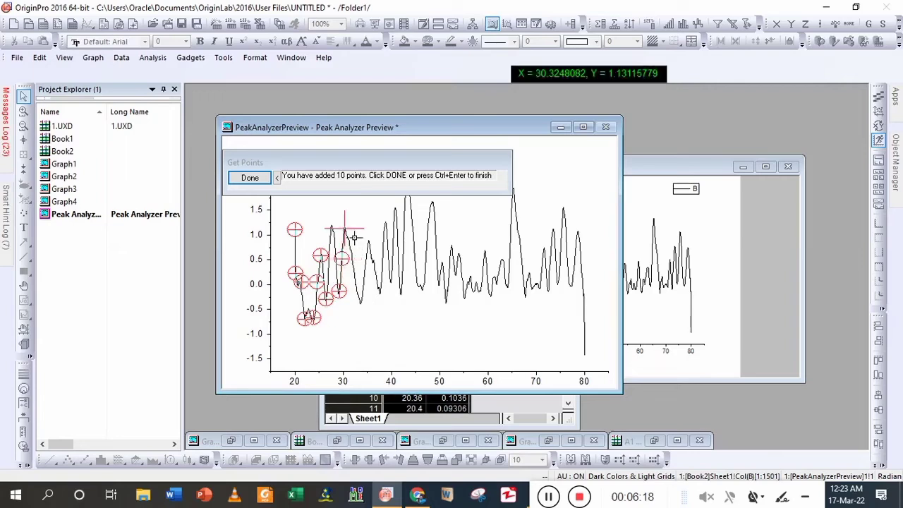
double_click(355, 239)
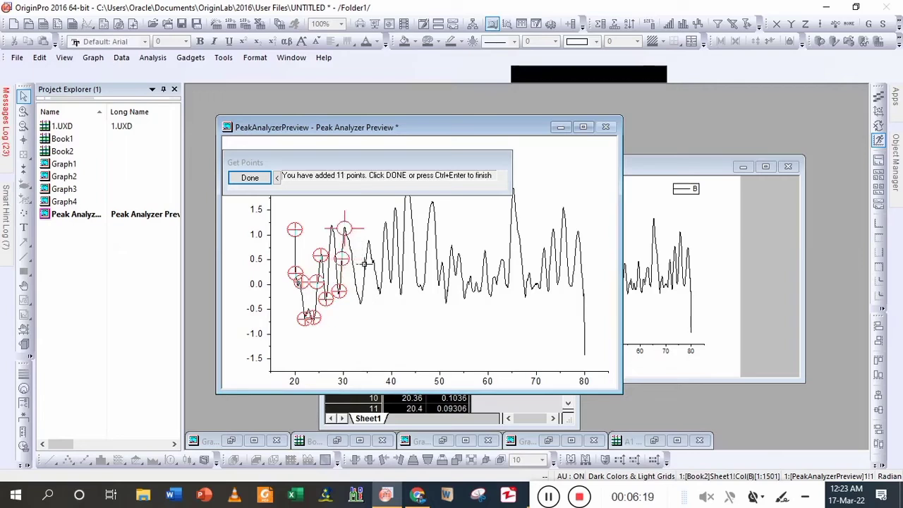
- Add four baseline anchor points over the peak near x = 39, from the valley at about x = 37.5 to the one at x = 40
double_click(388, 299)
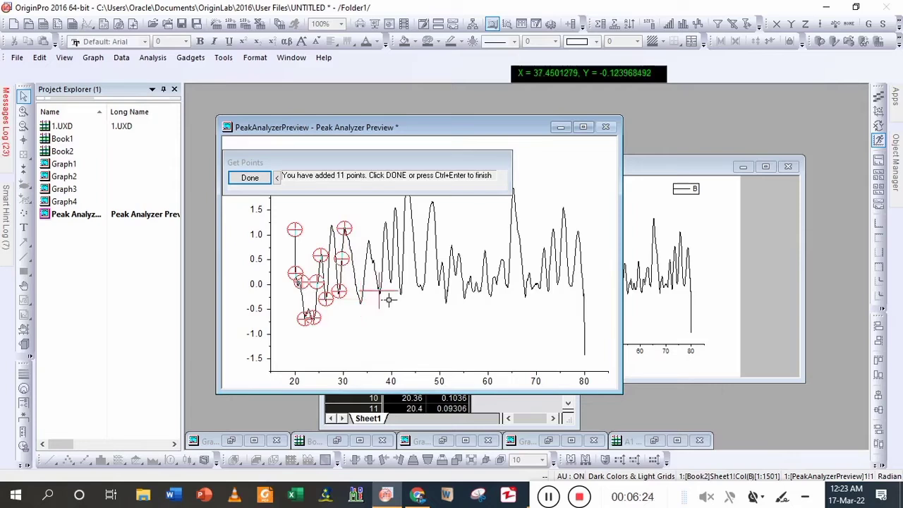
double_click(392, 267)
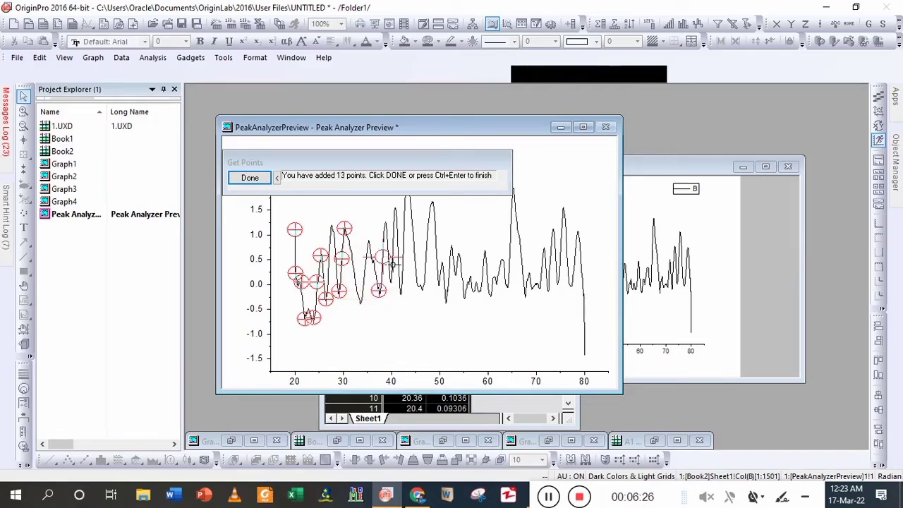
double_click(394, 233)
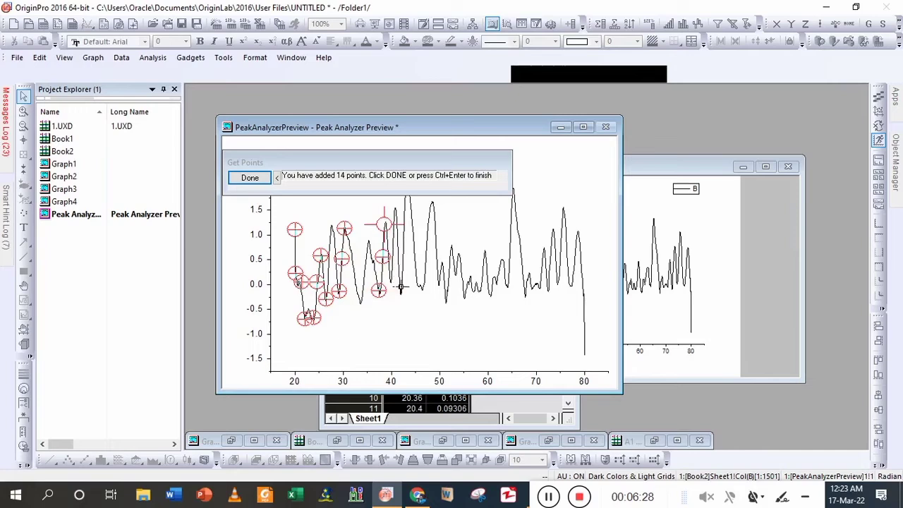
double_click(400, 288)
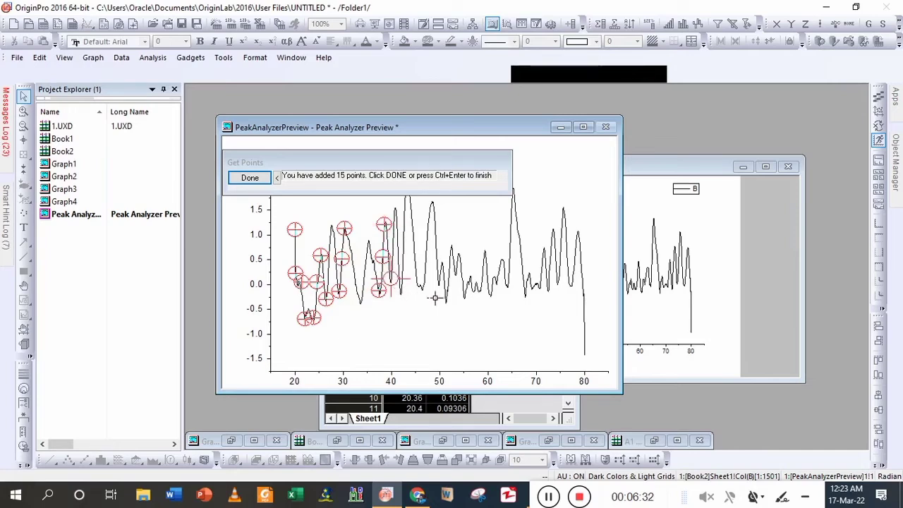
- Add six baseline anchor points up and down the tall peak near x = 48, from about x = 46 to x = 50
click(432, 297)
double_click(431, 297)
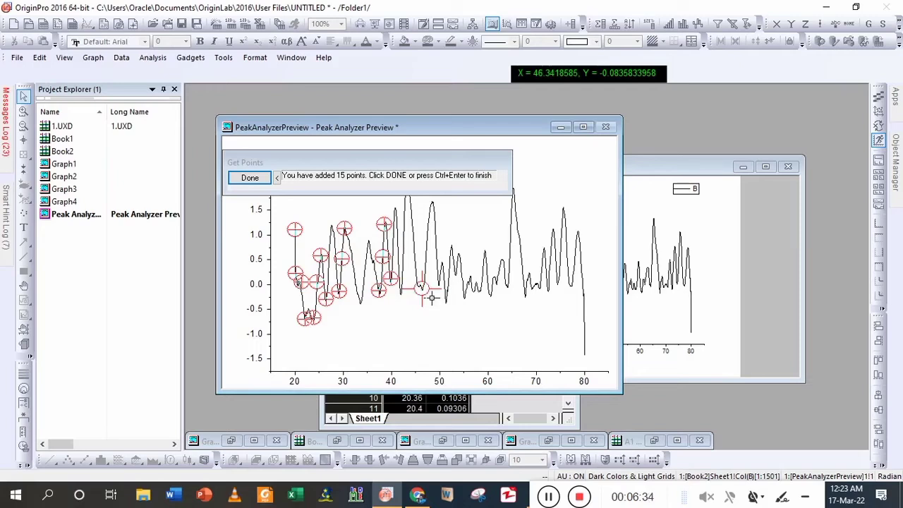
click(436, 263)
double_click(436, 263)
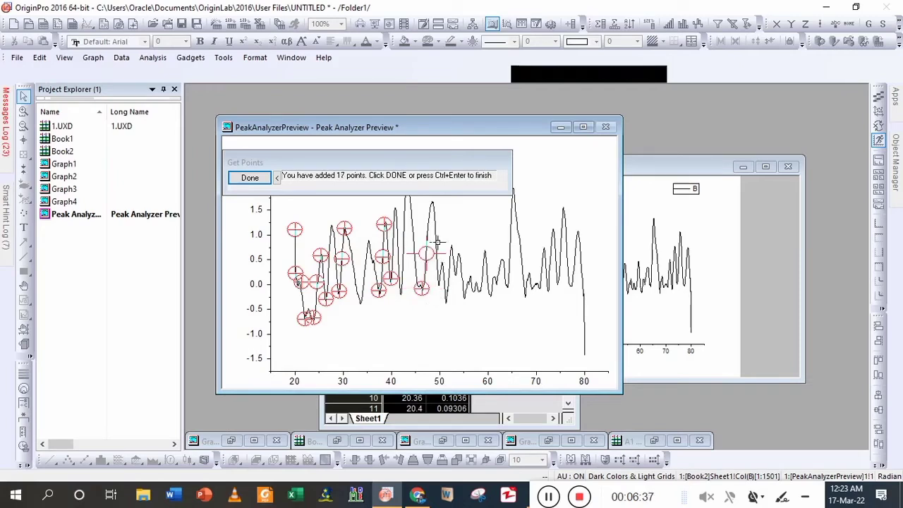
double_click(439, 222)
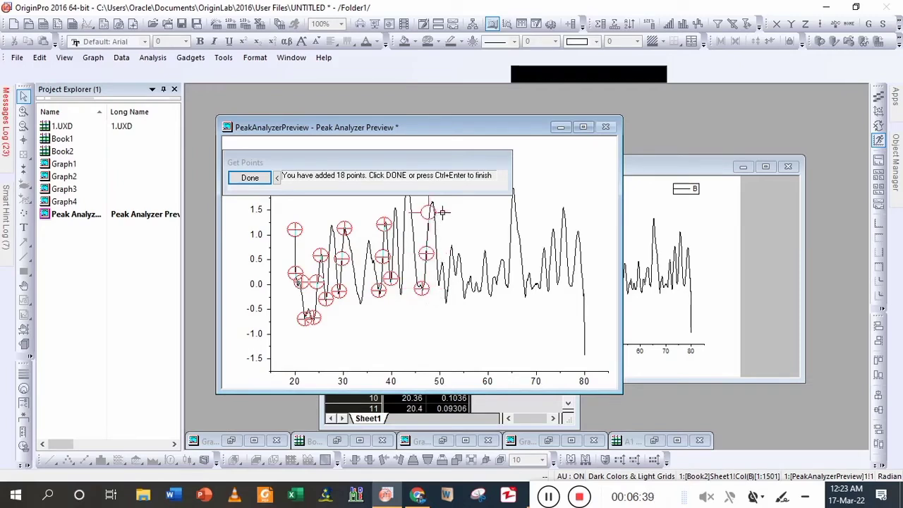
double_click(441, 212)
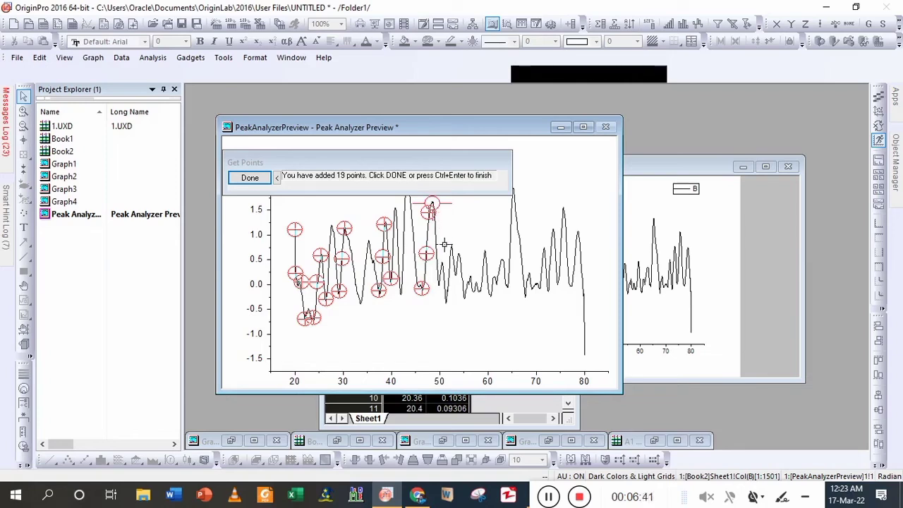
double_click(445, 244)
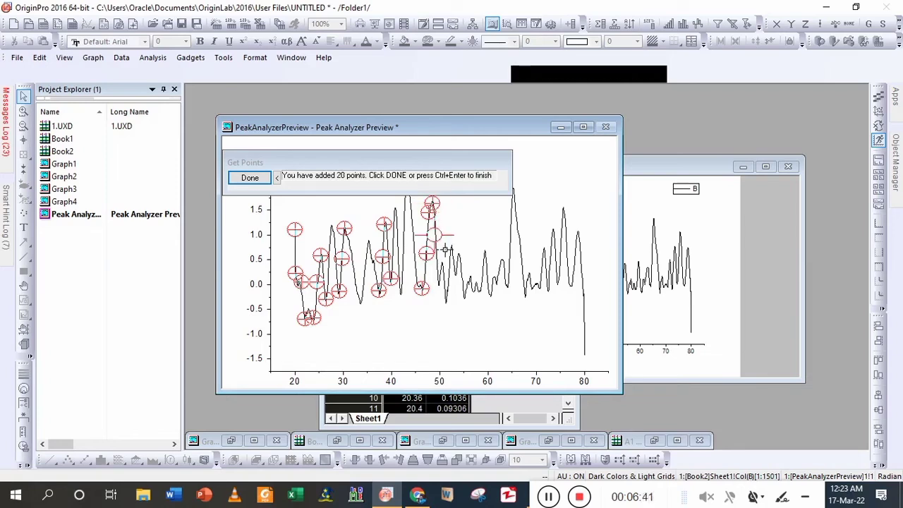
double_click(448, 290)
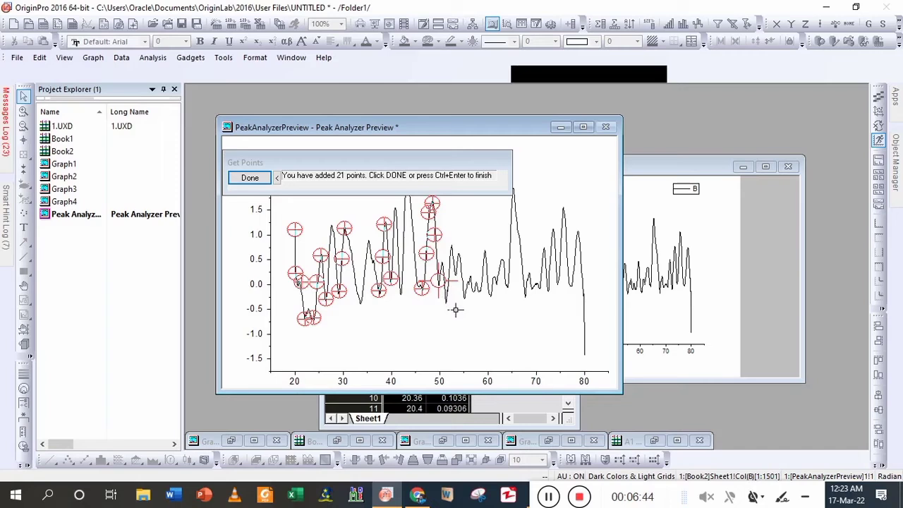
- Add six baseline anchor points across the double peak between the valleys at about x = 51 and x = 55
click(455, 310)
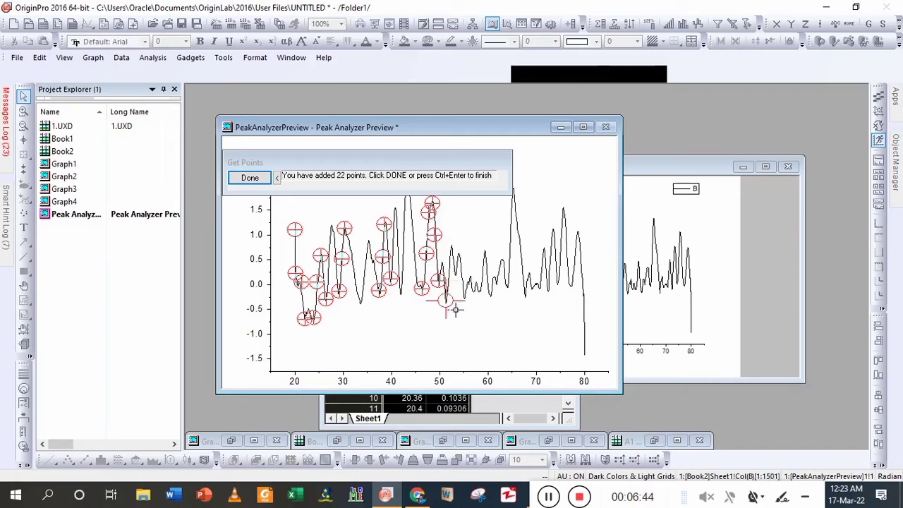
click(448, 271)
click(454, 246)
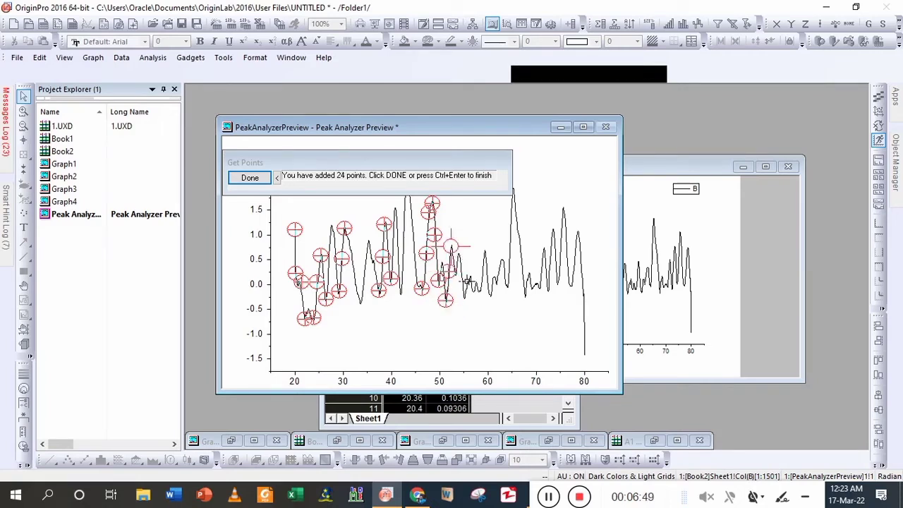
click(466, 278)
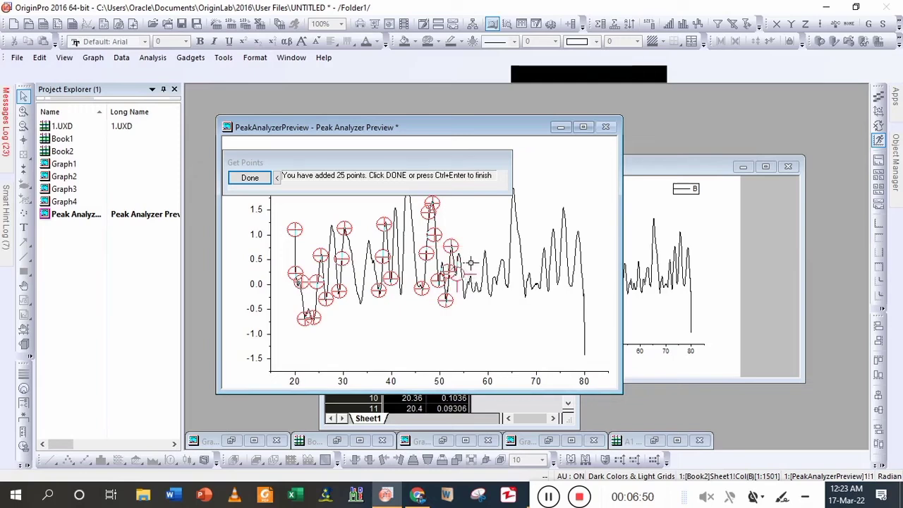
click(468, 266)
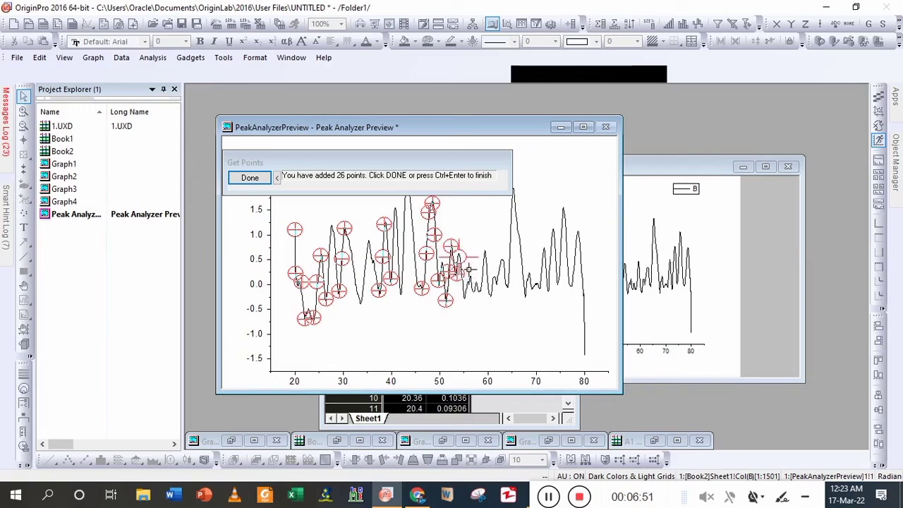
click(475, 306)
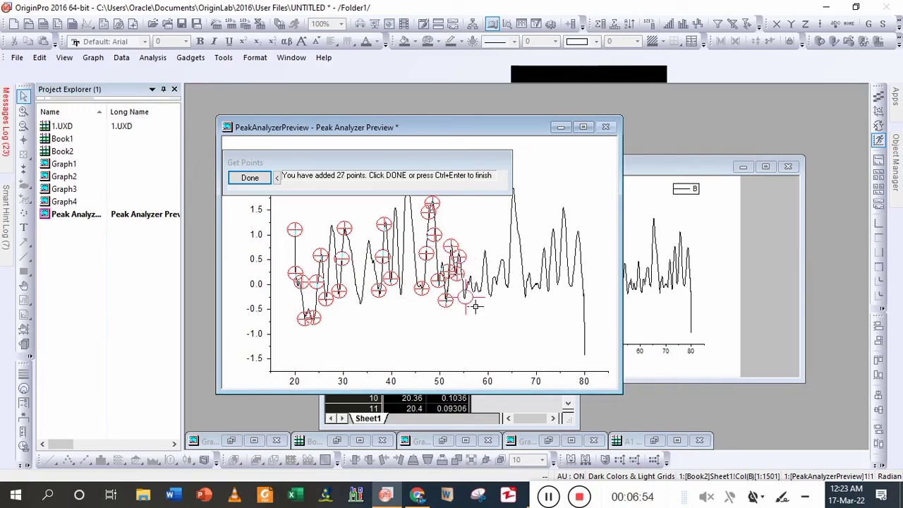
- Add eight baseline anchor points along the low peaks and valleys from about x = 57 to x = 64
click(485, 296)
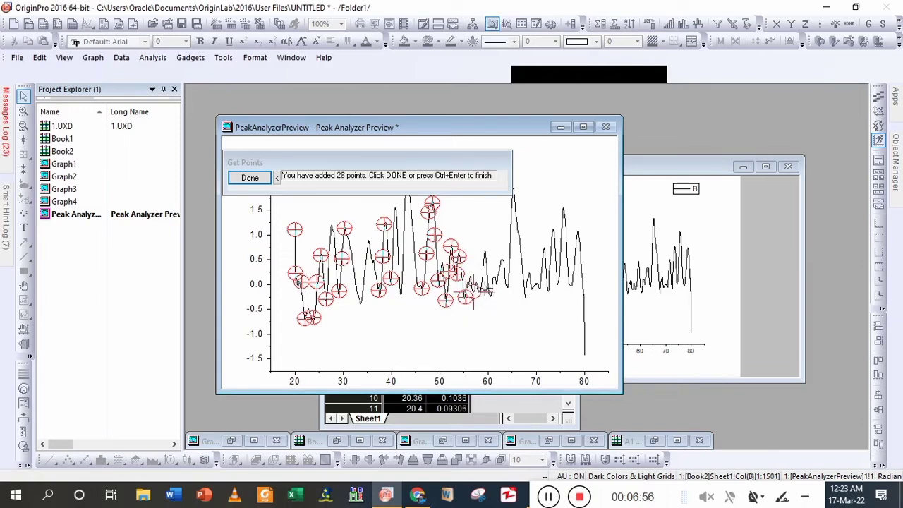
click(487, 294)
click(488, 300)
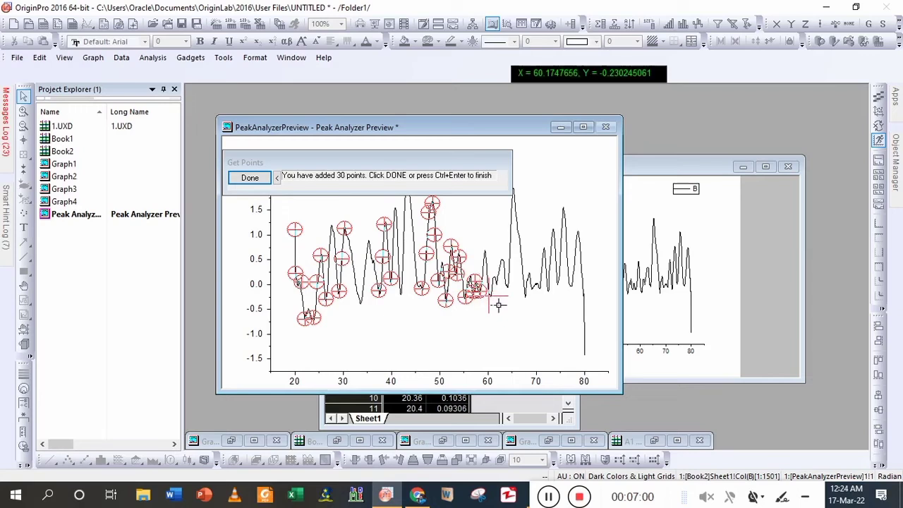
click(493, 298)
click(501, 285)
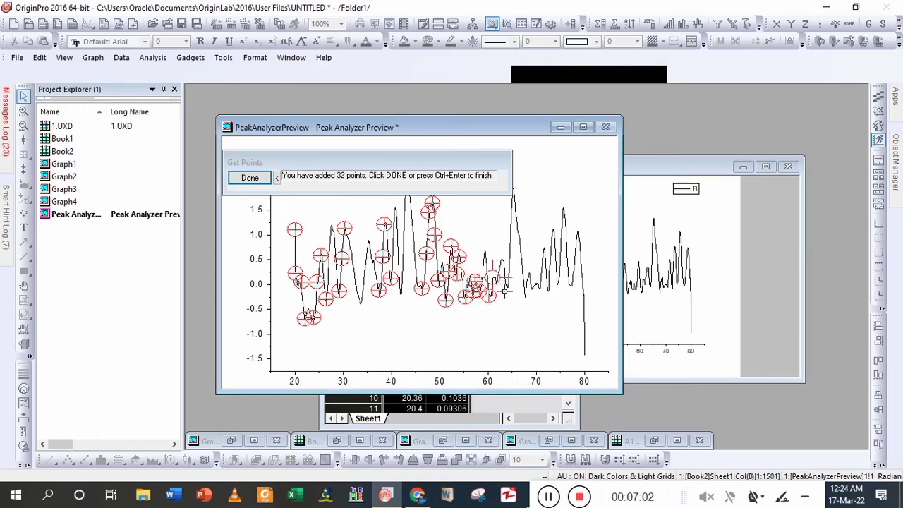
click(506, 293)
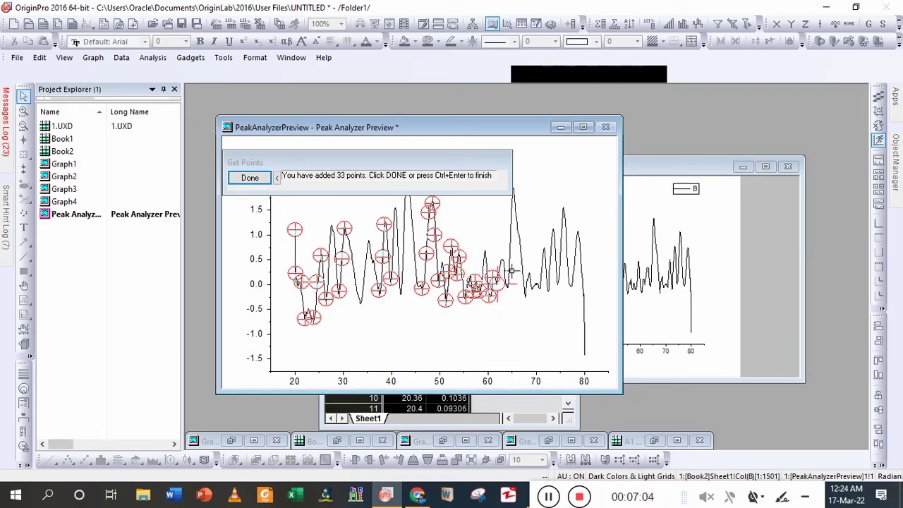
click(509, 268)
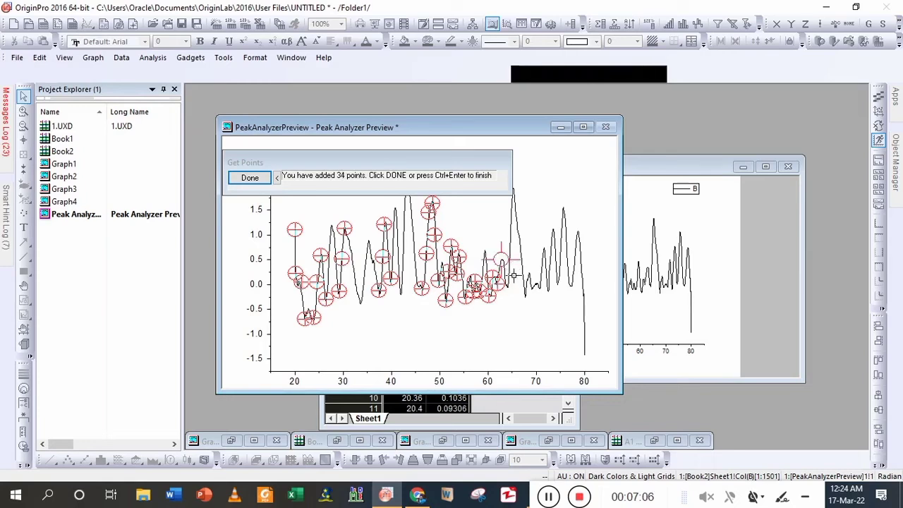
click(517, 294)
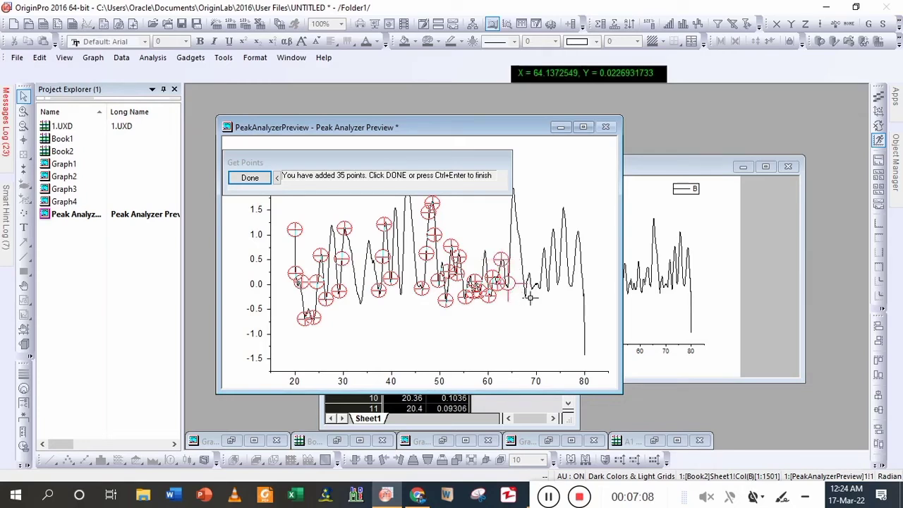
- Add four baseline anchor points along the flat valley from about x = 67 to x = 71
click(533, 295)
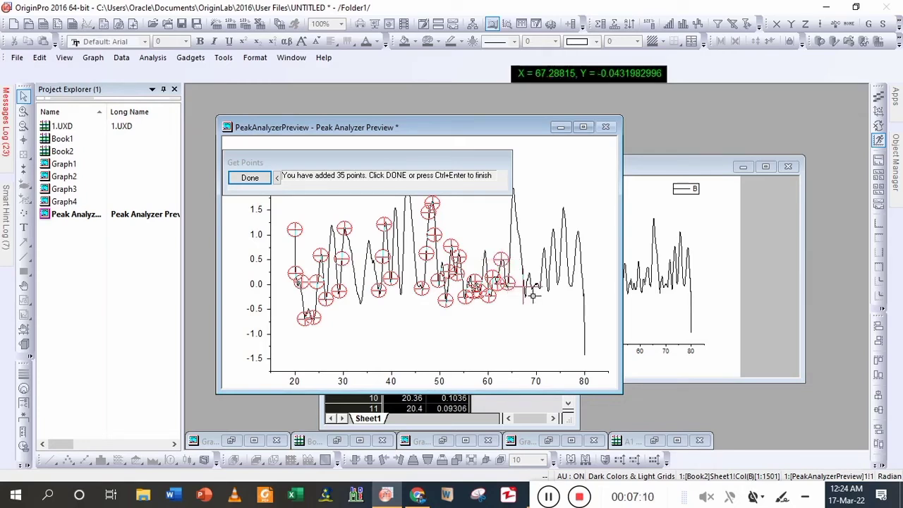
click(540, 296)
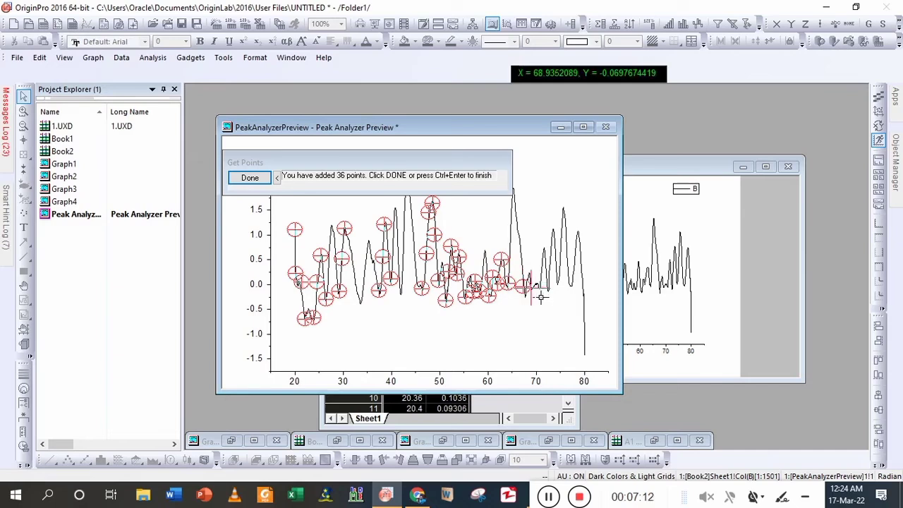
click(544, 295)
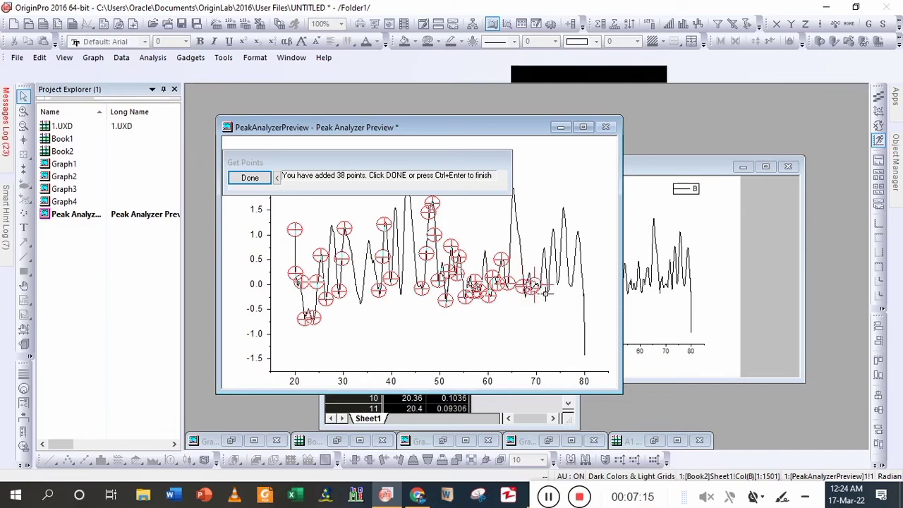
click(550, 298)
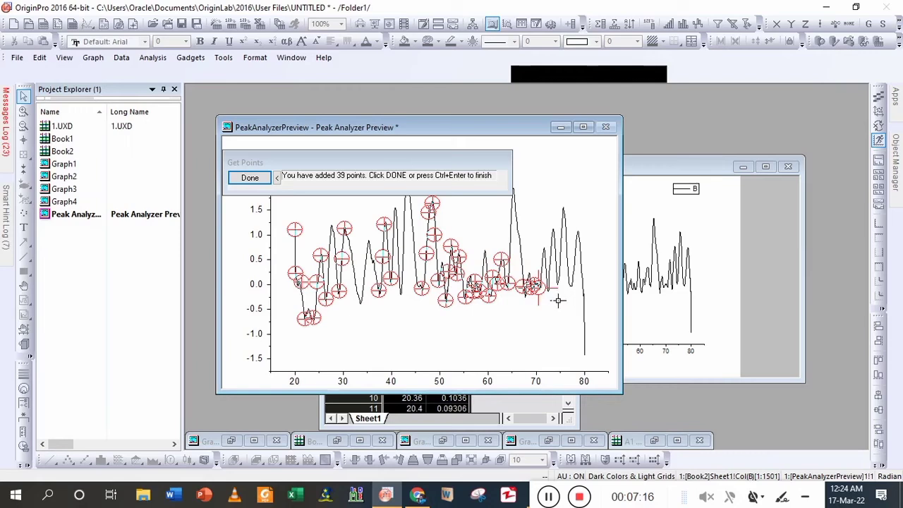
- Add five baseline anchor points from the valley at about x = 72.5, over the peak near x = 73.5, to the valley at about x = 77
click(557, 301)
click(560, 271)
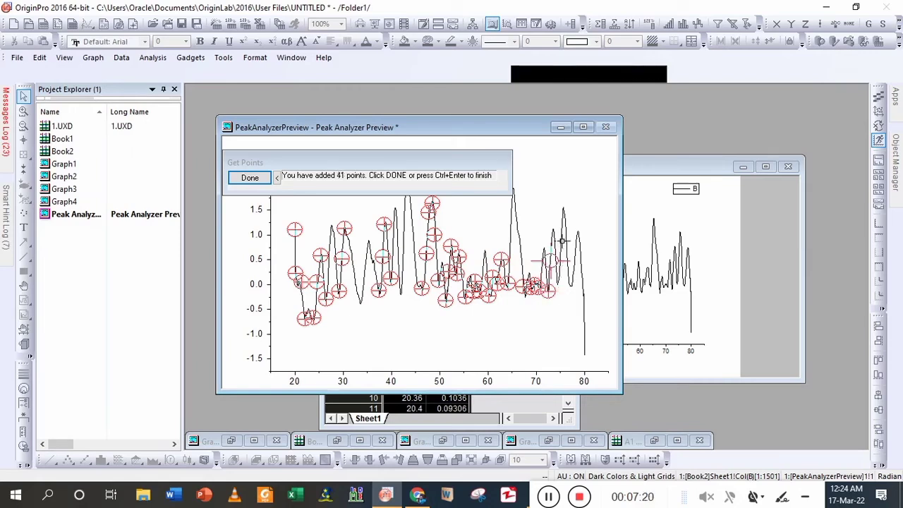
click(561, 241)
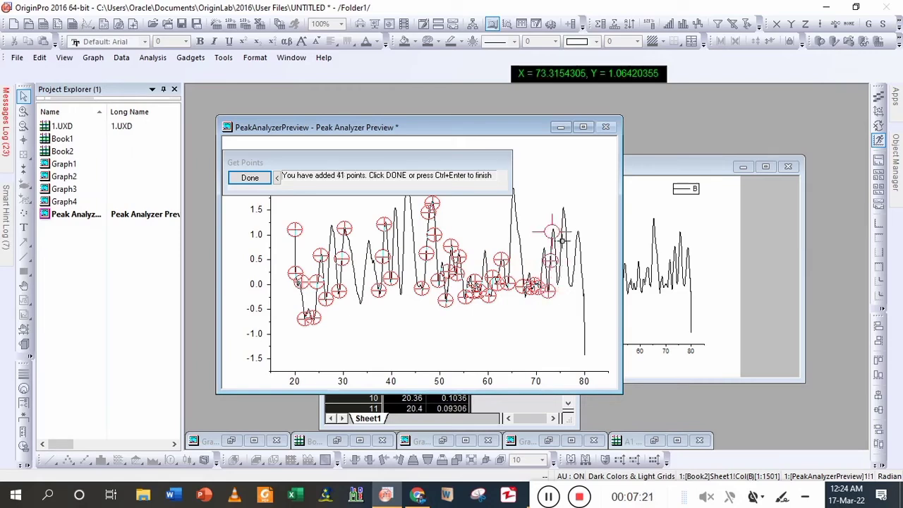
click(567, 290)
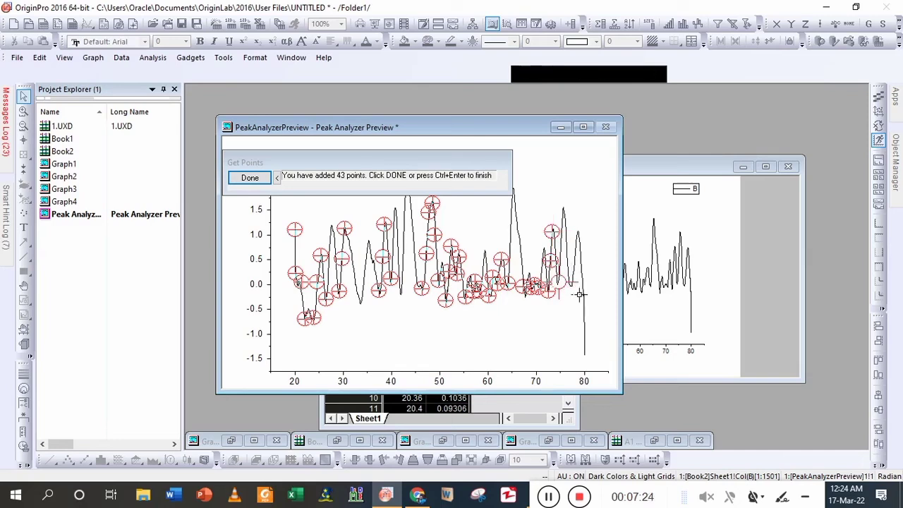
click(578, 291)
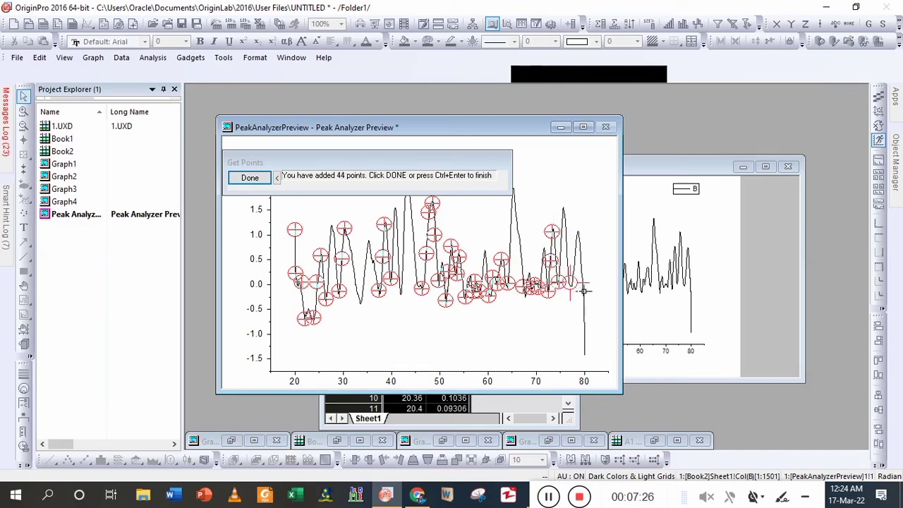
- Add three baseline anchor points down the final drop near x = 80, from y about 0 to about -1.34, and finish picking points
click(591, 294)
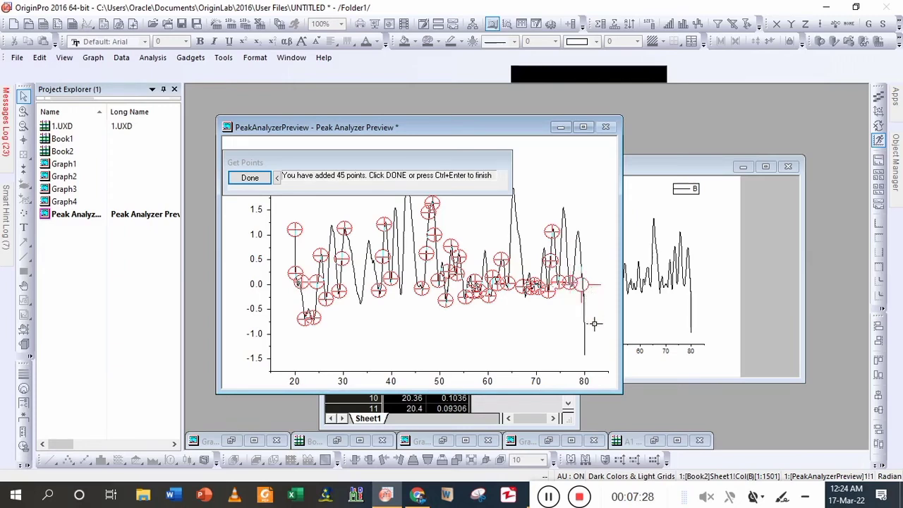
click(592, 323)
click(594, 355)
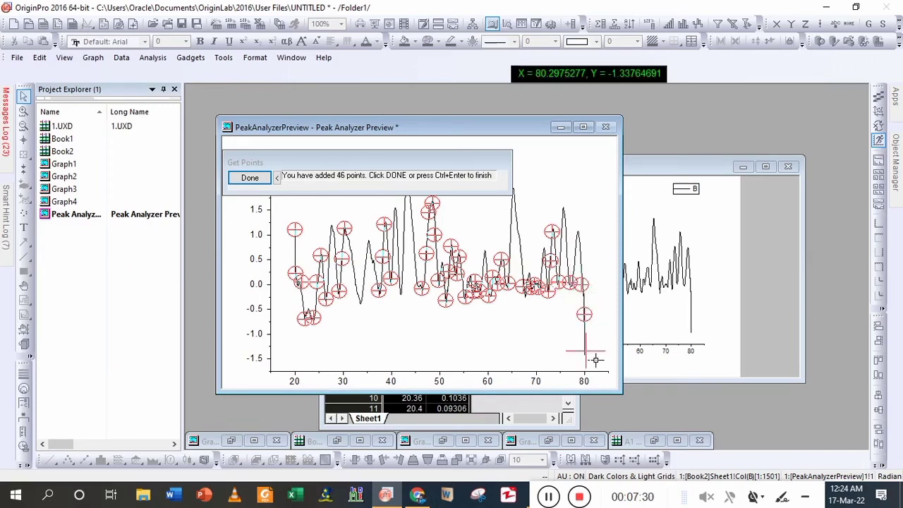
click(250, 178)
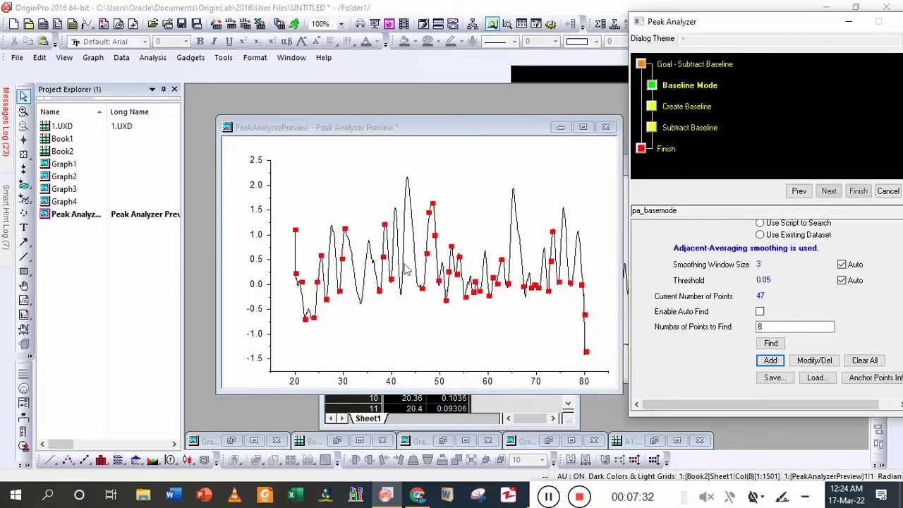
- Create the line-interpolated baseline from the anchor points, subtract it from the curve, and finish the Peak Analyzer run
click(828, 191)
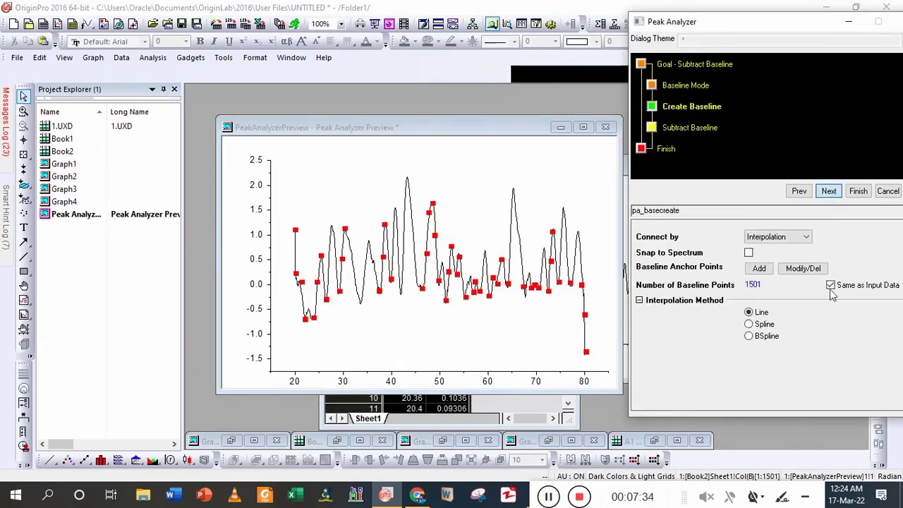
click(830, 191)
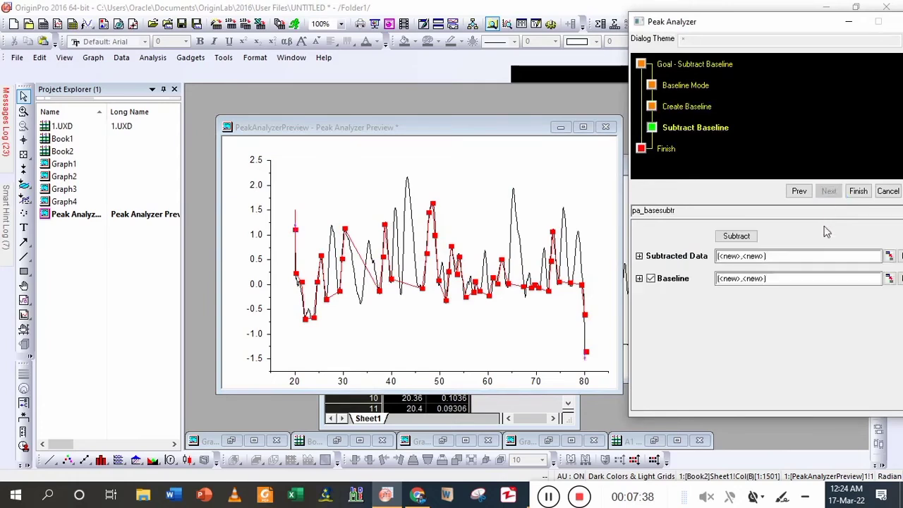
click(737, 237)
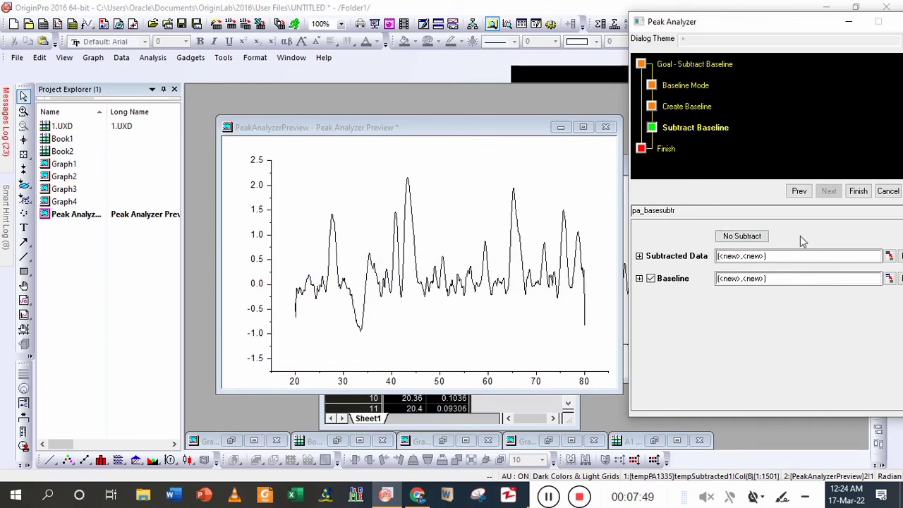
click(857, 192)
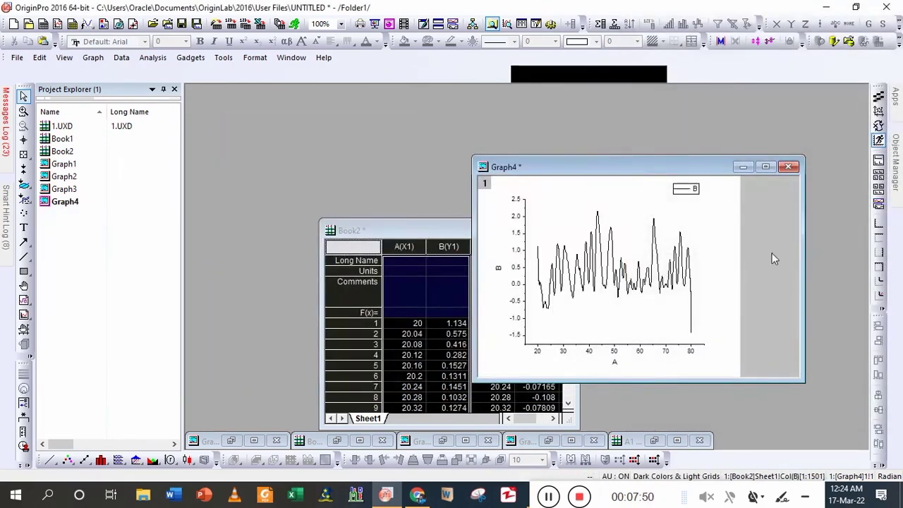
- Plot the subtracted data in columns C(X2) and D(Y2) of Book2 as a new line graph
click(400, 234)
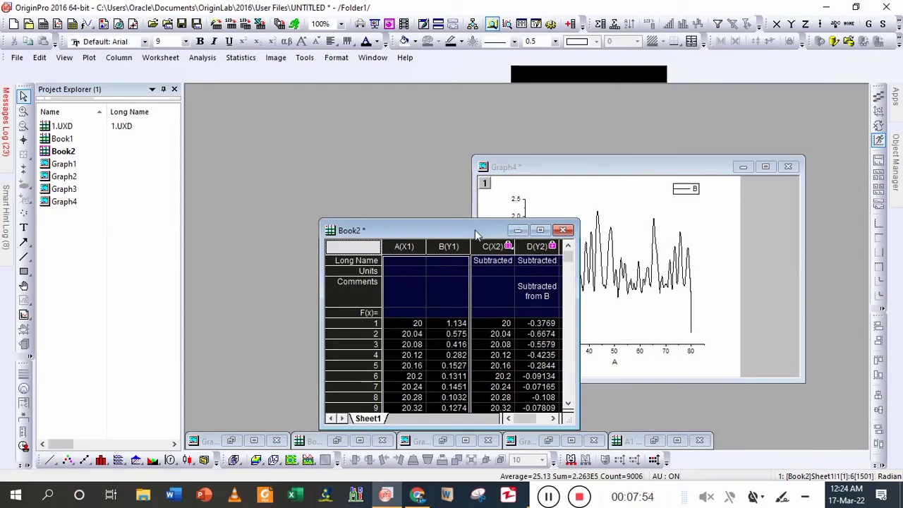
drag(449, 230, 380, 141)
click(436, 182)
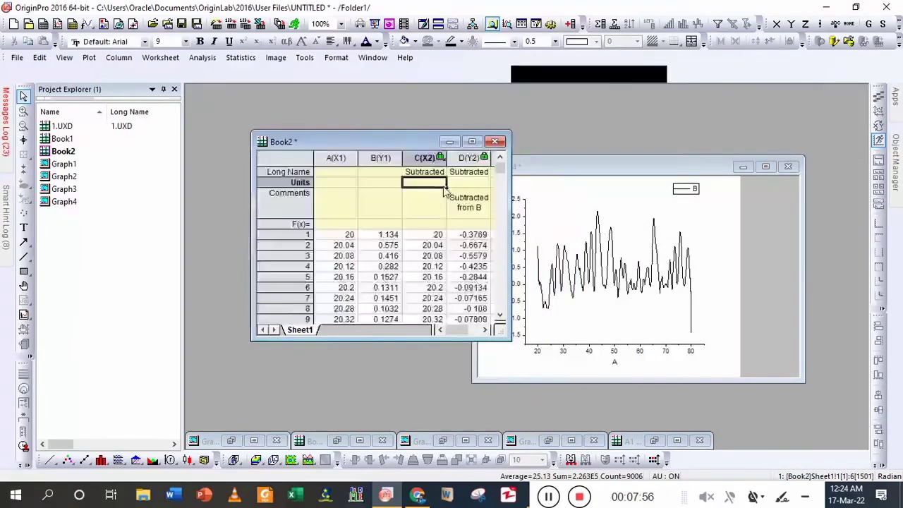
drag(436, 160, 484, 160)
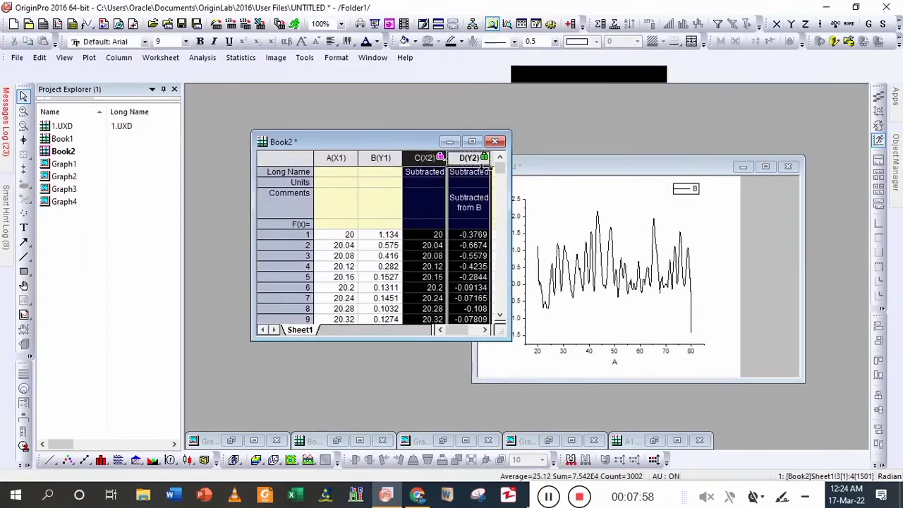
click(50, 459)
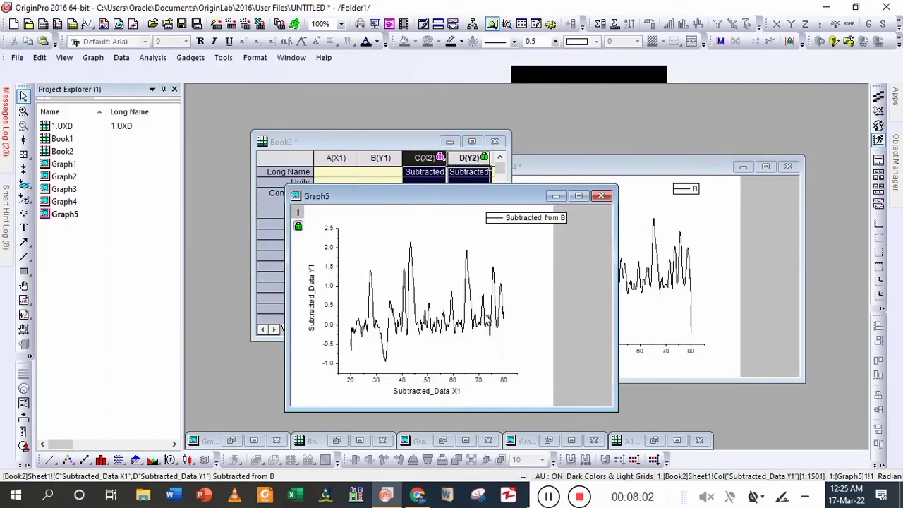
- Set the line width of the subtracted curve in Graph5 to 2 and maximize the graph window
double_click(485, 321)
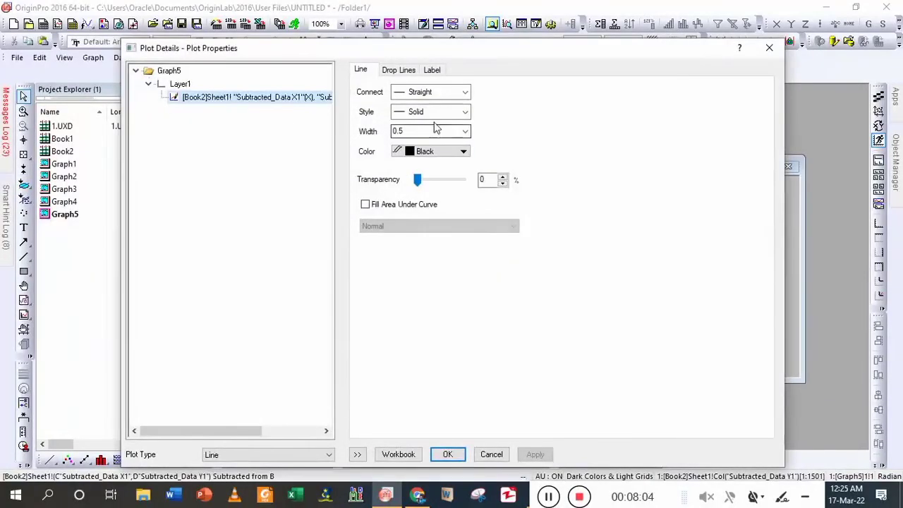
double_click(428, 136)
text(2)
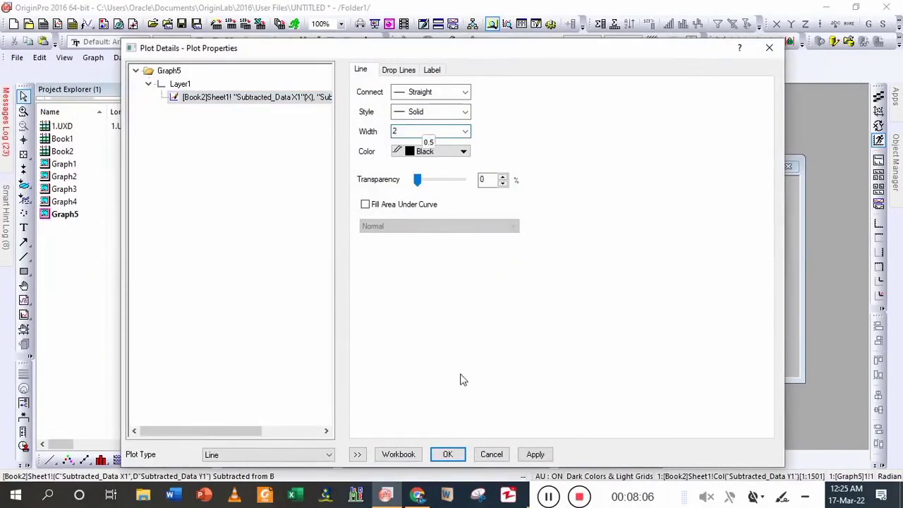
click(449, 454)
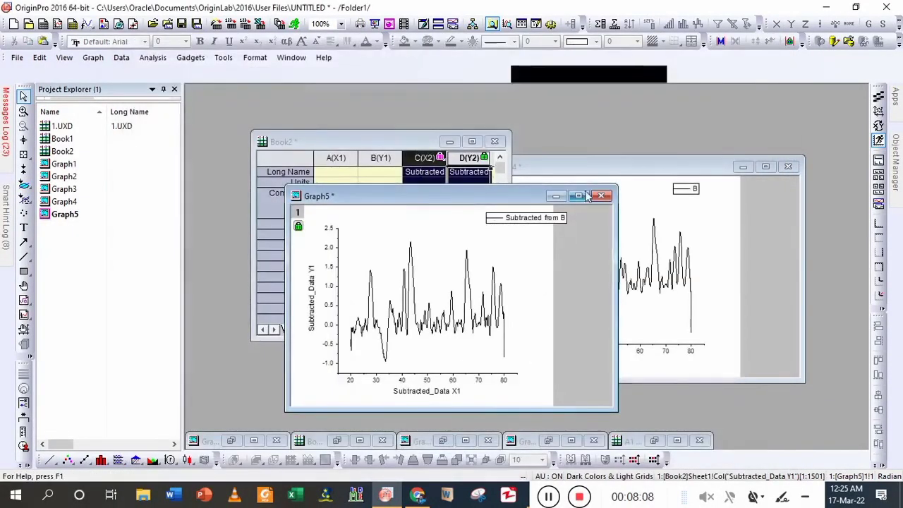
click(579, 196)
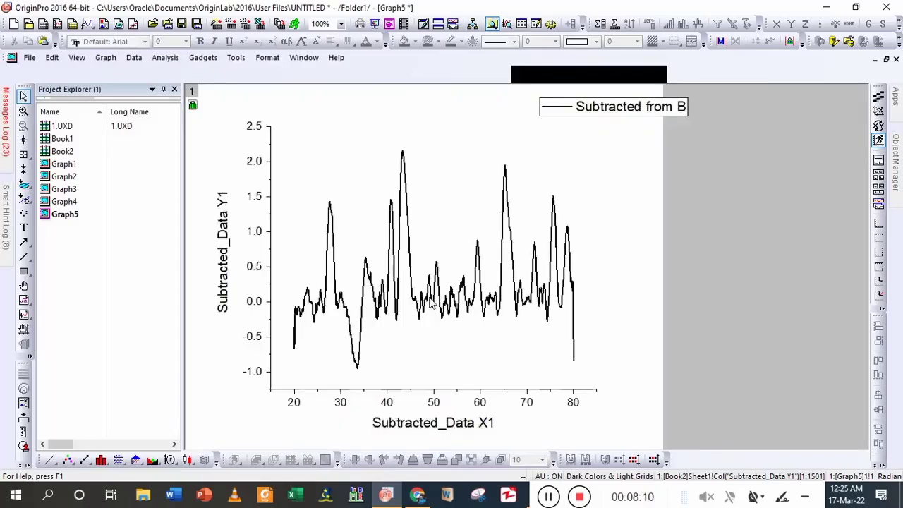